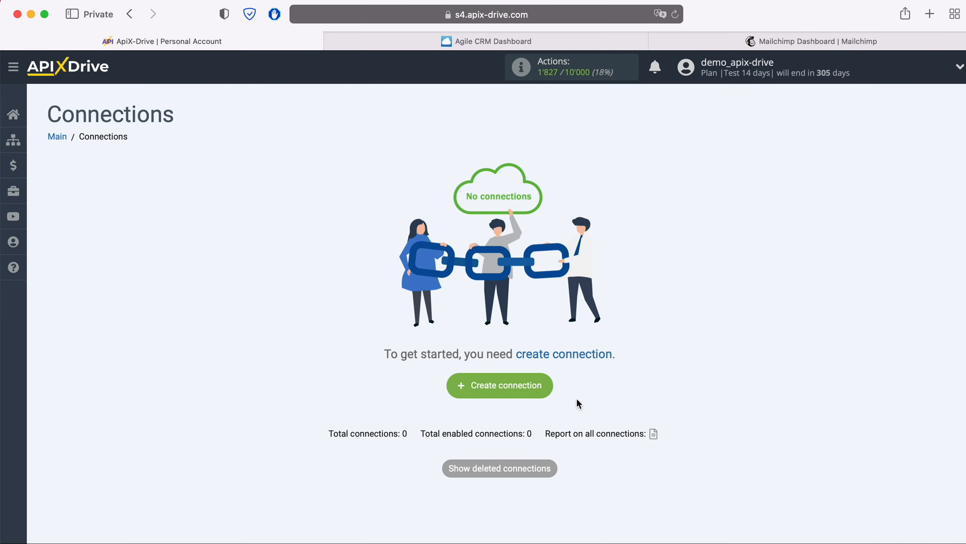
Create a new connection with Agile CRM as source and the Get CONTACTS (new) action
left_click(546, 384)
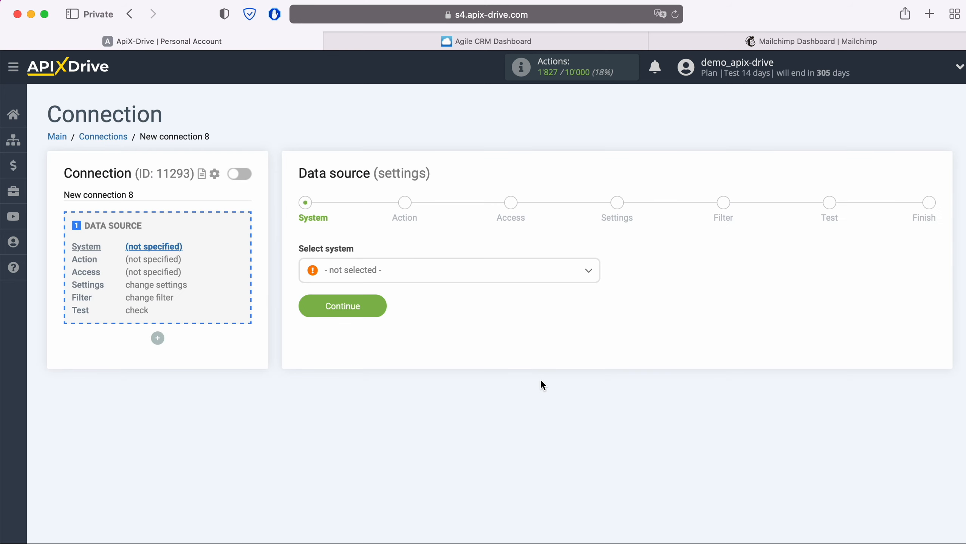
left_click(443, 278)
left_click(369, 397)
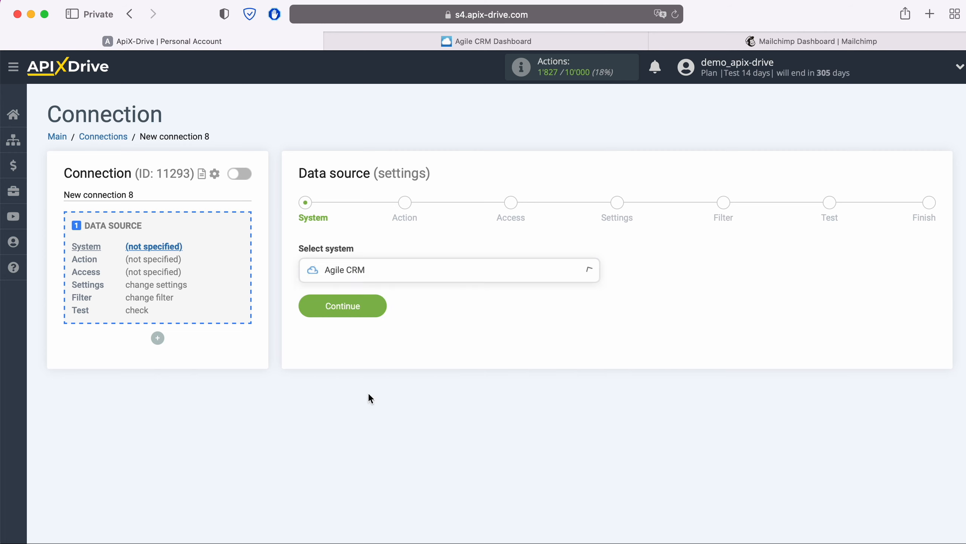
left_click(375, 309)
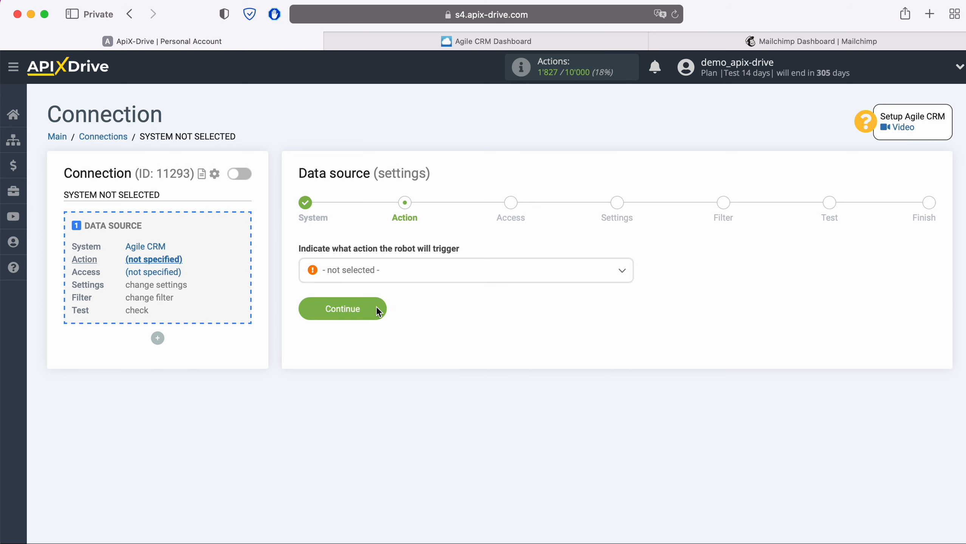
left_click(403, 271)
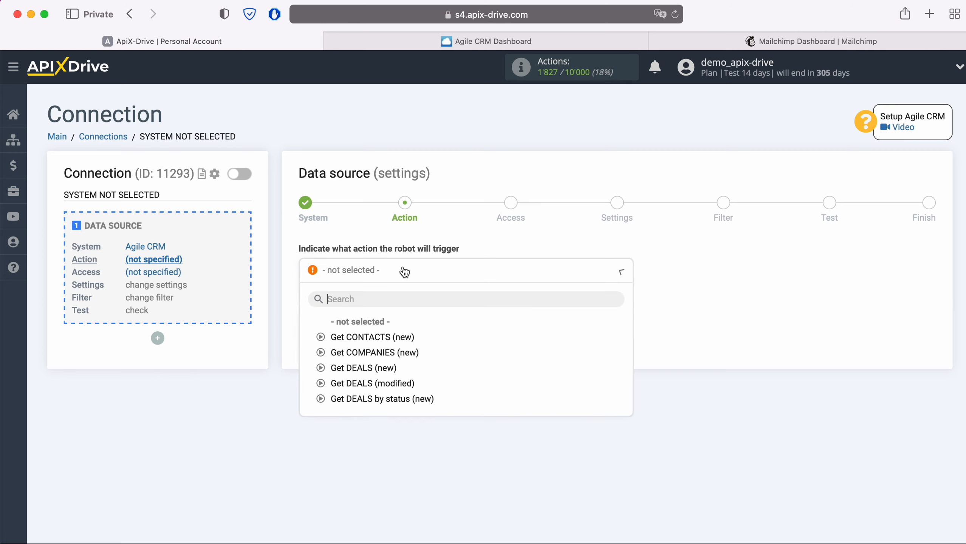
left_click(393, 337)
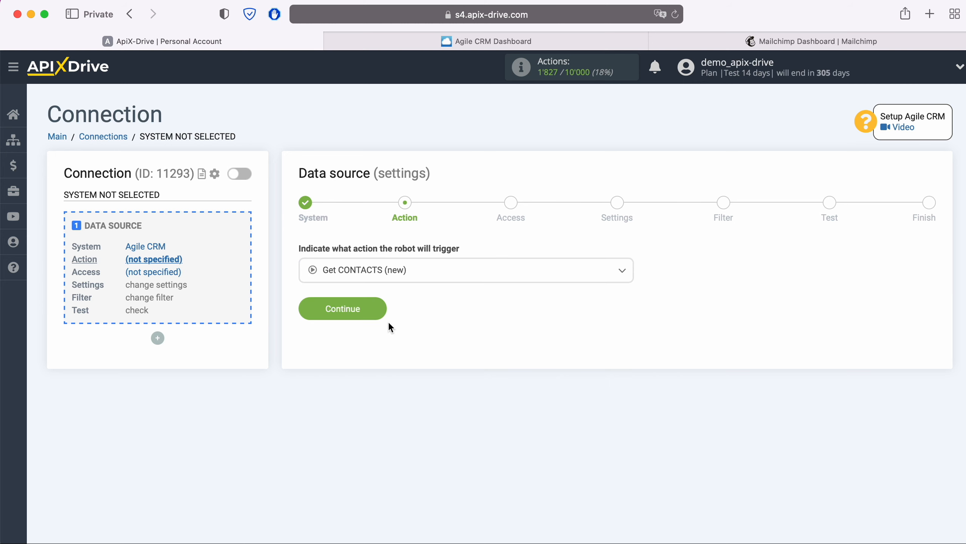
left_click(378, 311)
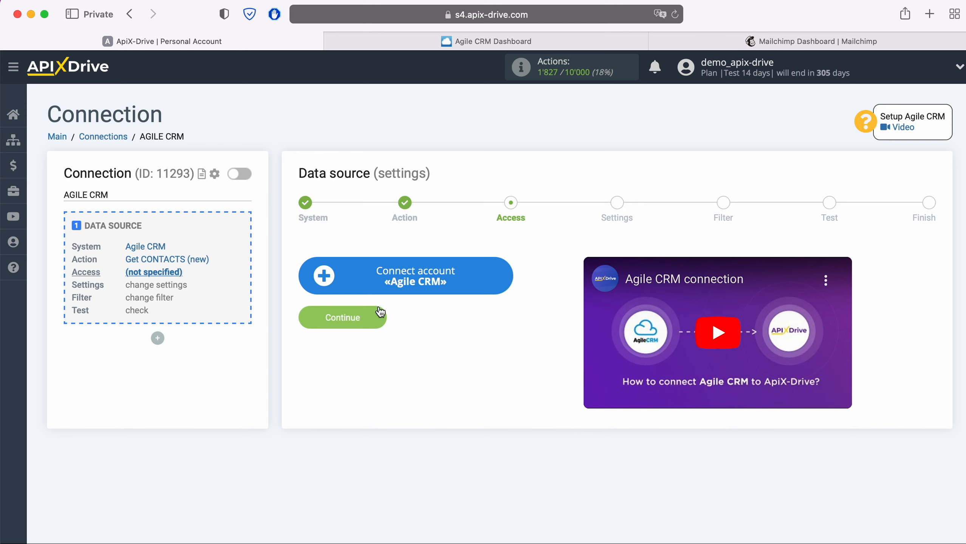
Open the Agile CRM account setup form, then go to the Agile CRM dashboard
left_click(503, 276)
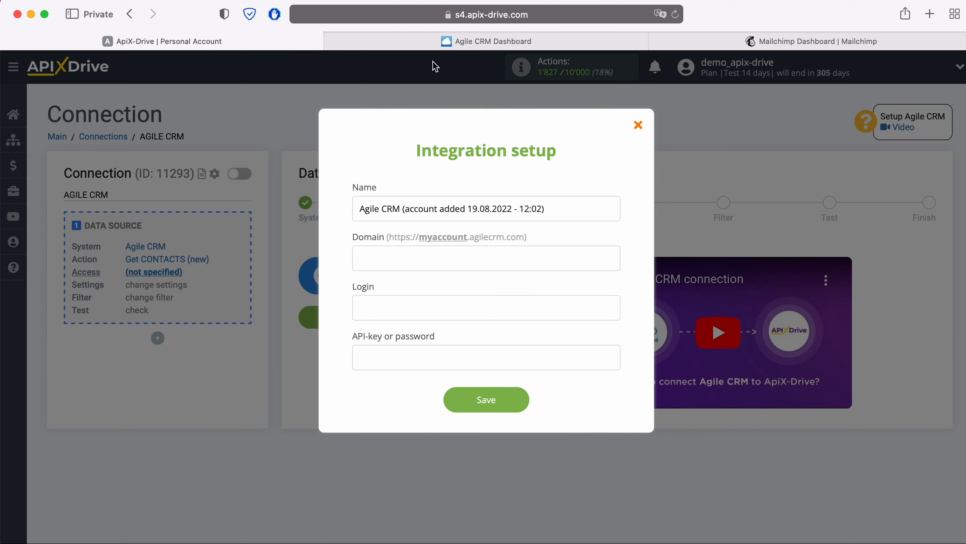
left_click(440, 41)
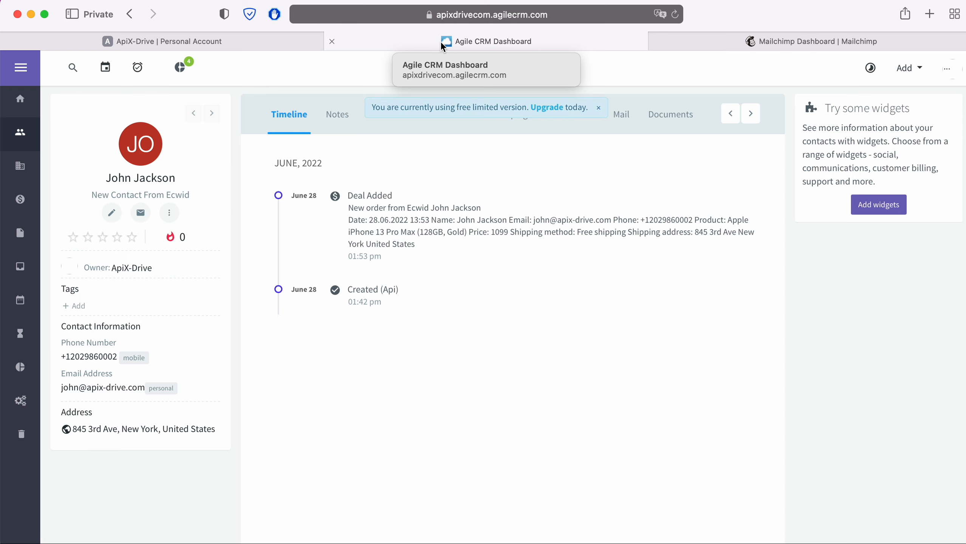
Copy the apixdrivecom subdomain from Agile CRM's address into ApiX-Drive's Domain field
left_click(461, 14)
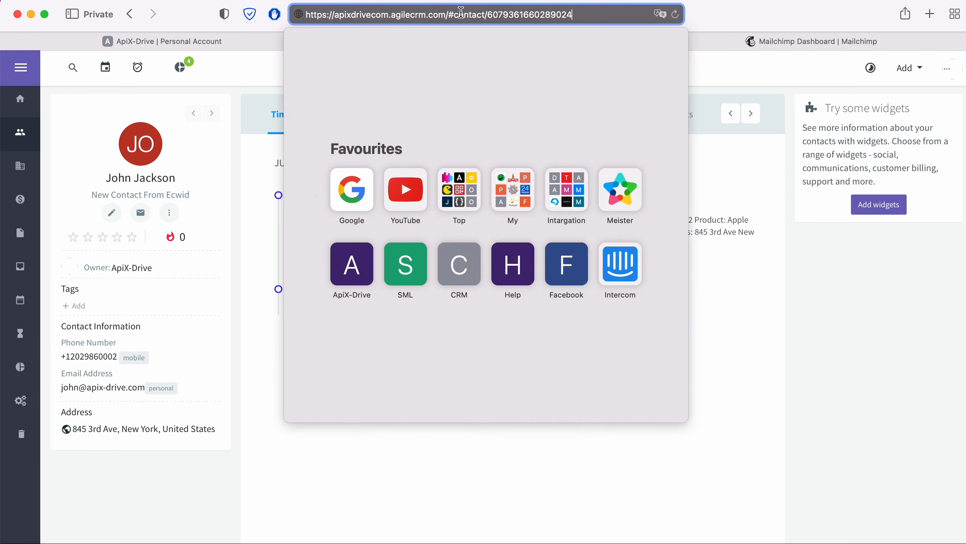
left_click_drag(334, 14, 376, 15)
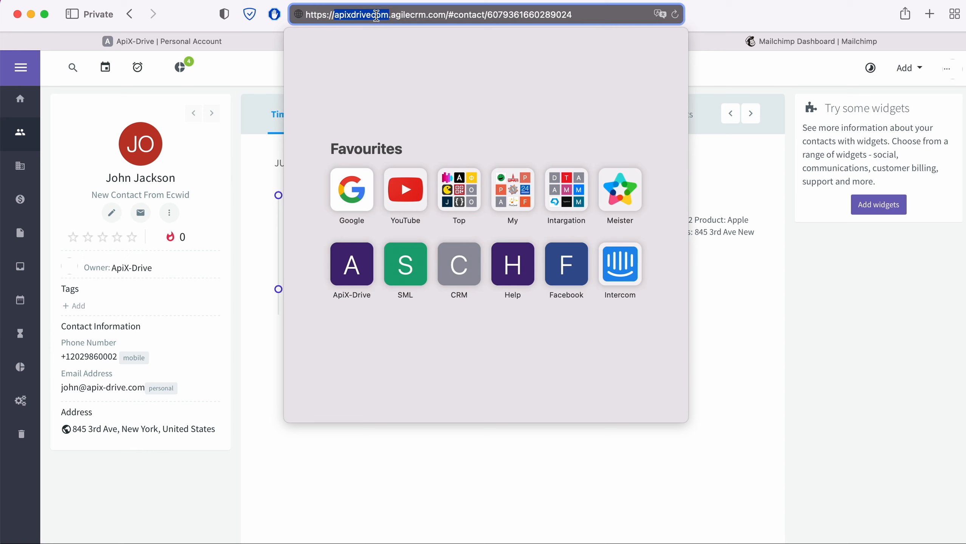
right_click(376, 15)
left_click(396, 37)
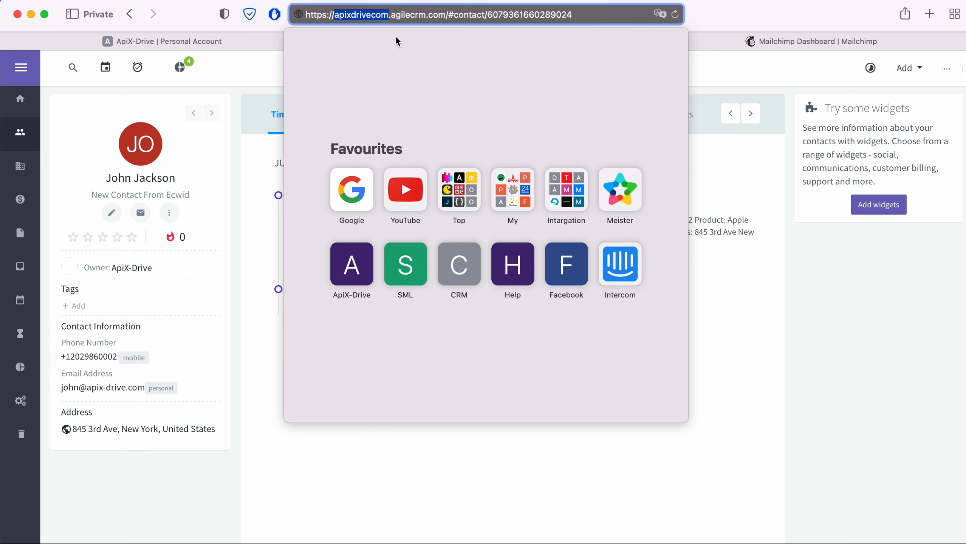
left_click(252, 48)
right_click(374, 255)
left_click(402, 287)
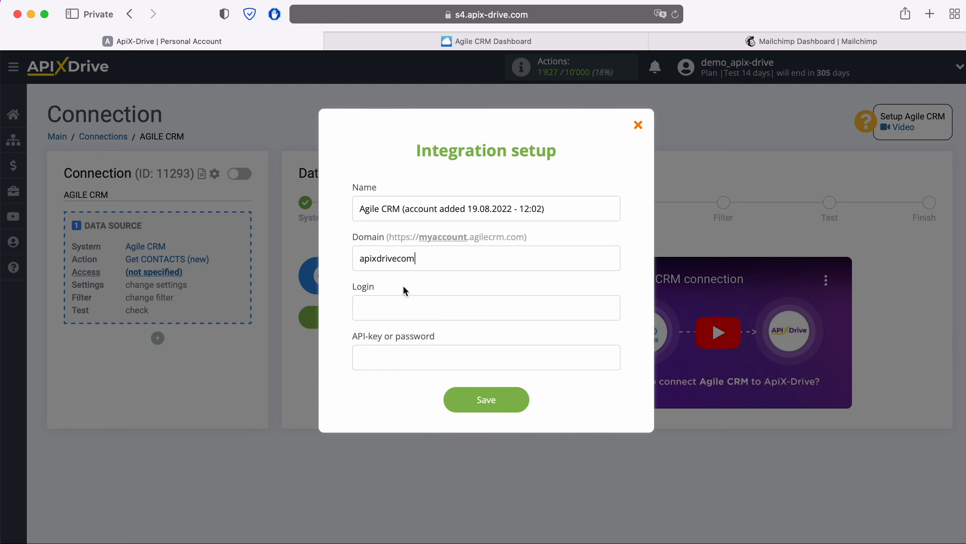
Enter the Agile CRM account's login e-mail in the Login field
left_click(402, 307)
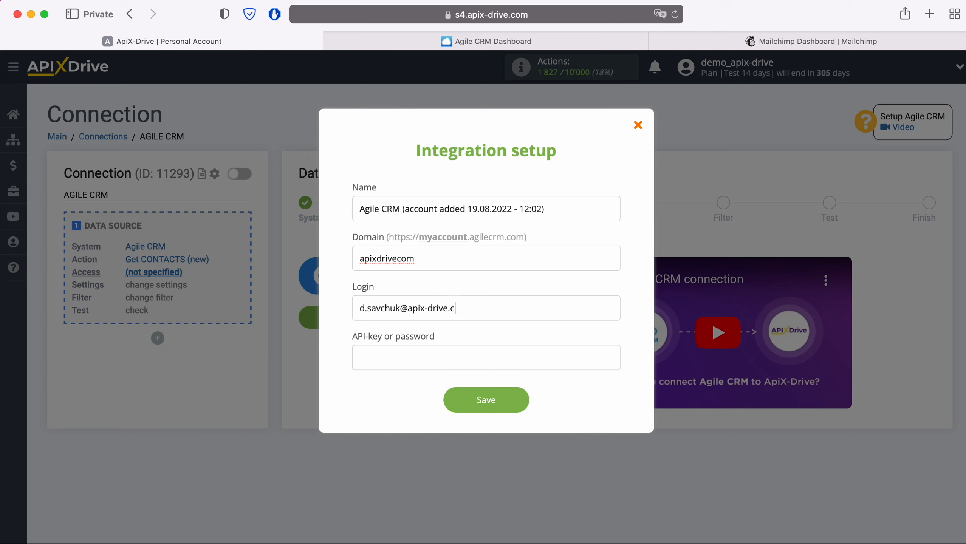
left_click(382, 361)
In Agile CRM, go to Admin Settings > Developers & API
left_click(446, 42)
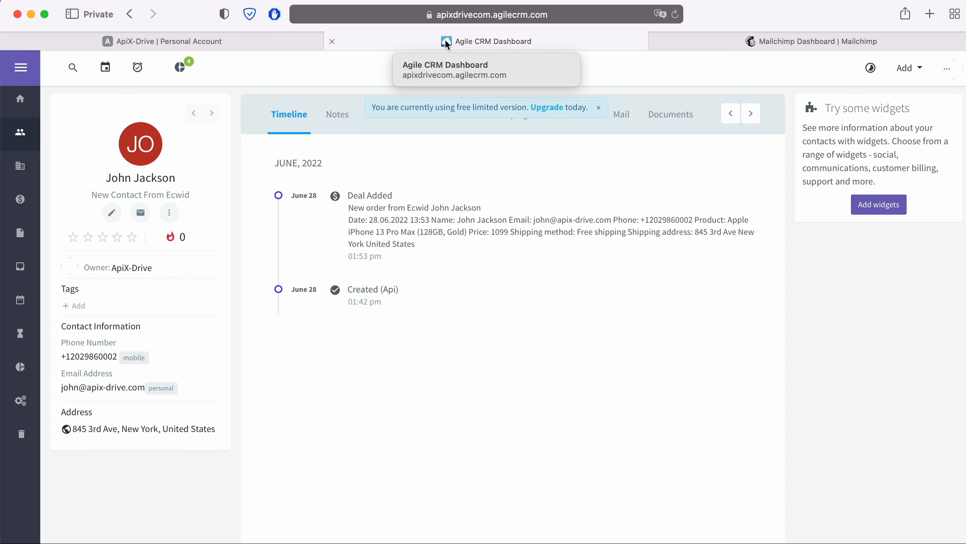
left_click(947, 69)
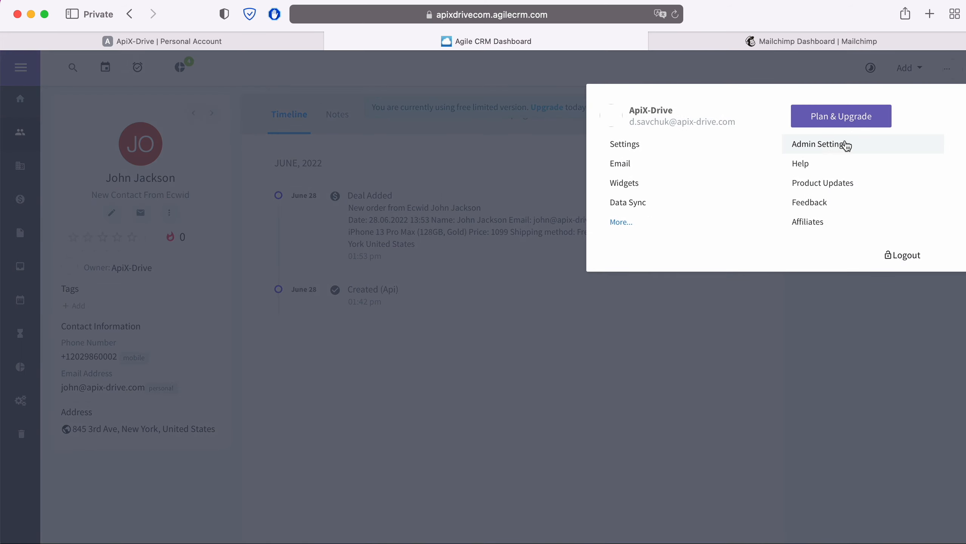
left_click(841, 144)
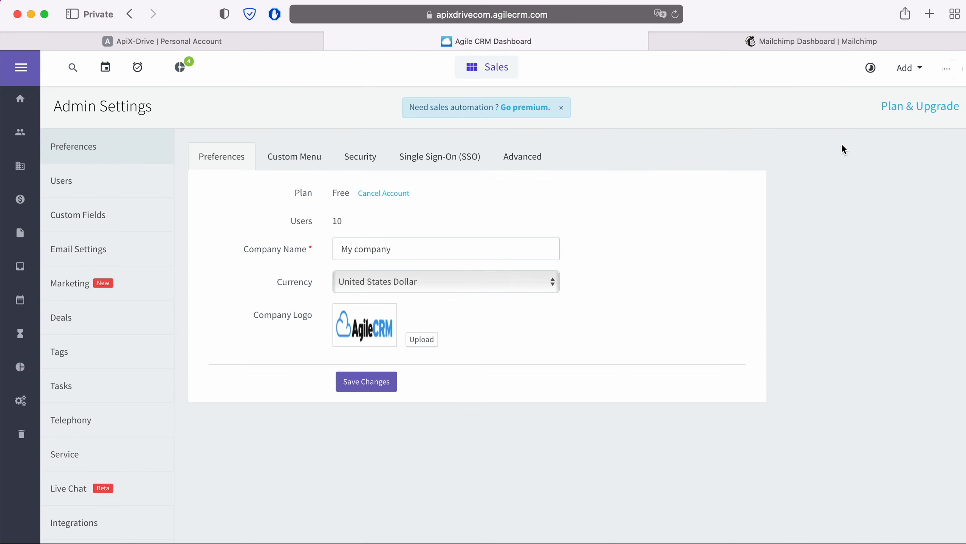
scroll(123, 359, "down", 4)
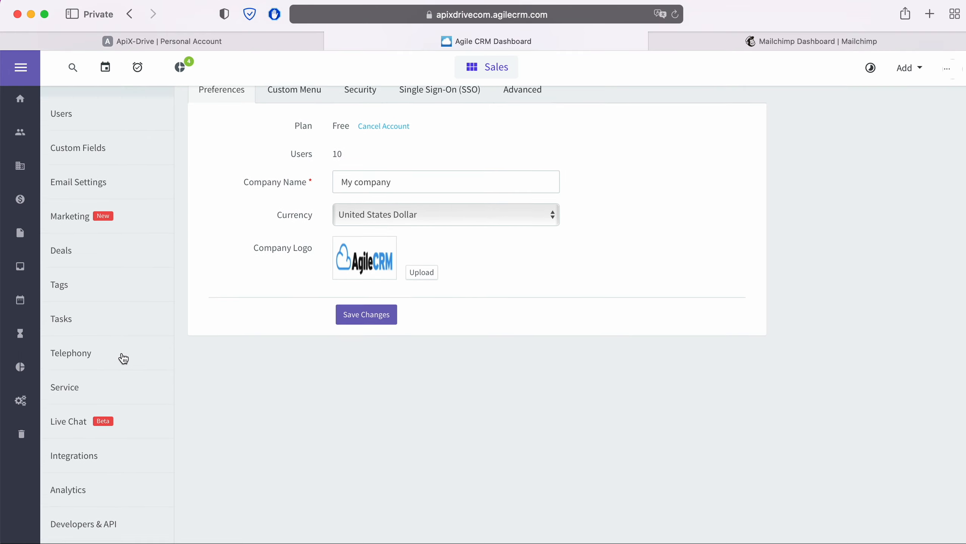
left_click(108, 520)
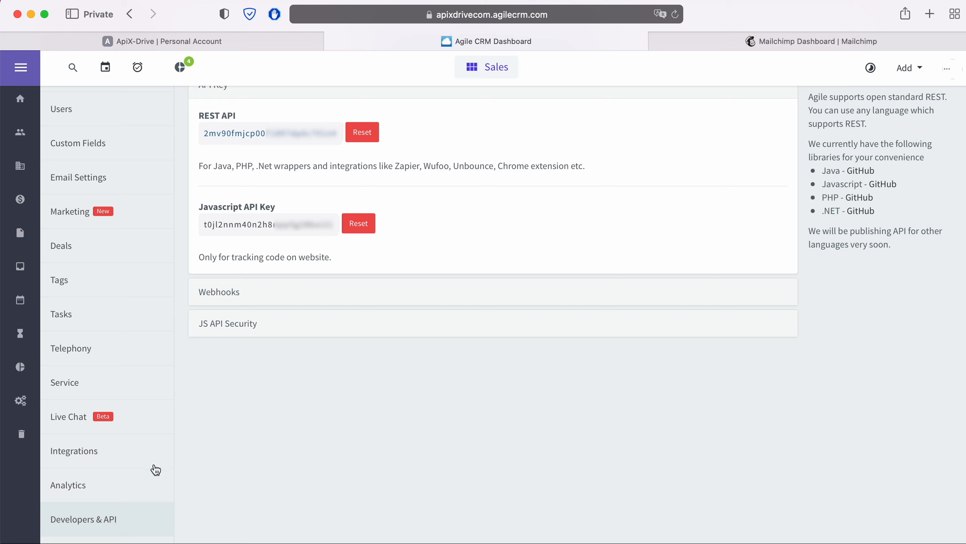
Copy the REST API key and bring it back to ApiX-Drive's API key field
left_click_drag(335, 134, 203, 133)
right_click(212, 133)
left_click(231, 195)
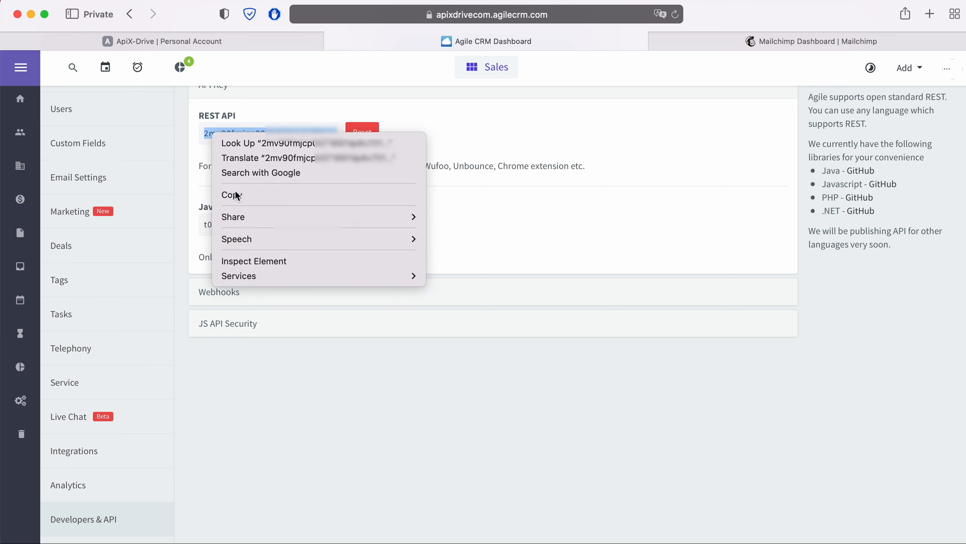
left_click(262, 43)
right_click(387, 350)
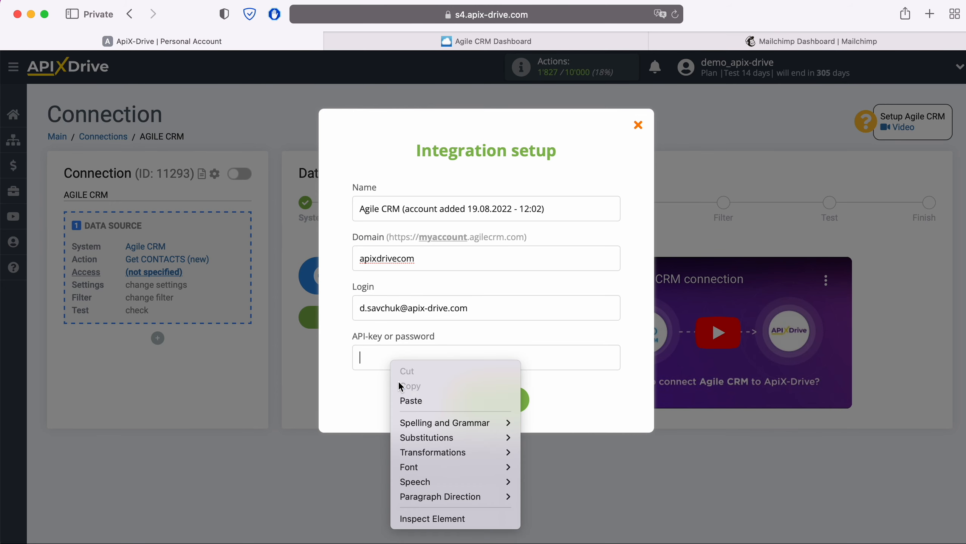
Paste the REST API key, save the Agile CRM account, select it as login, and continue
left_click(416, 400)
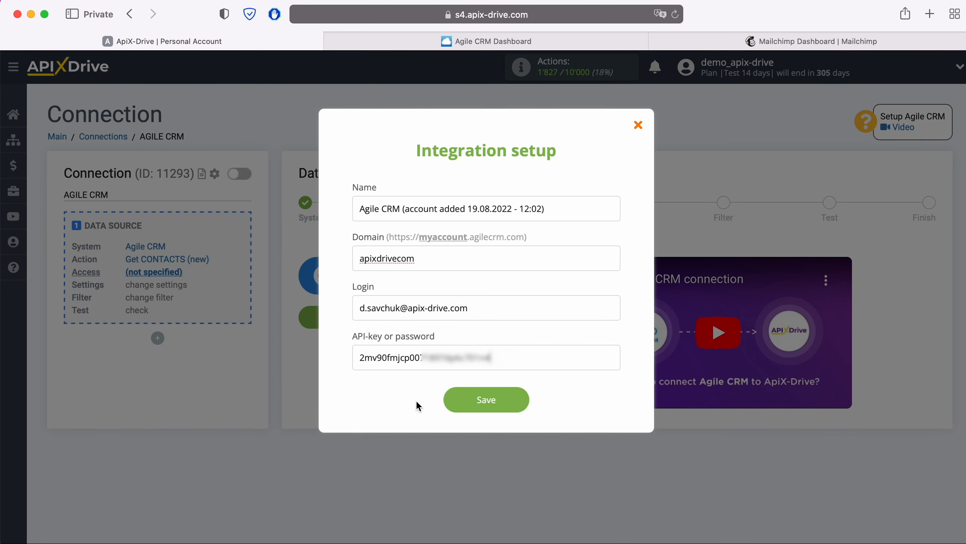
left_click(524, 403)
left_click(461, 284)
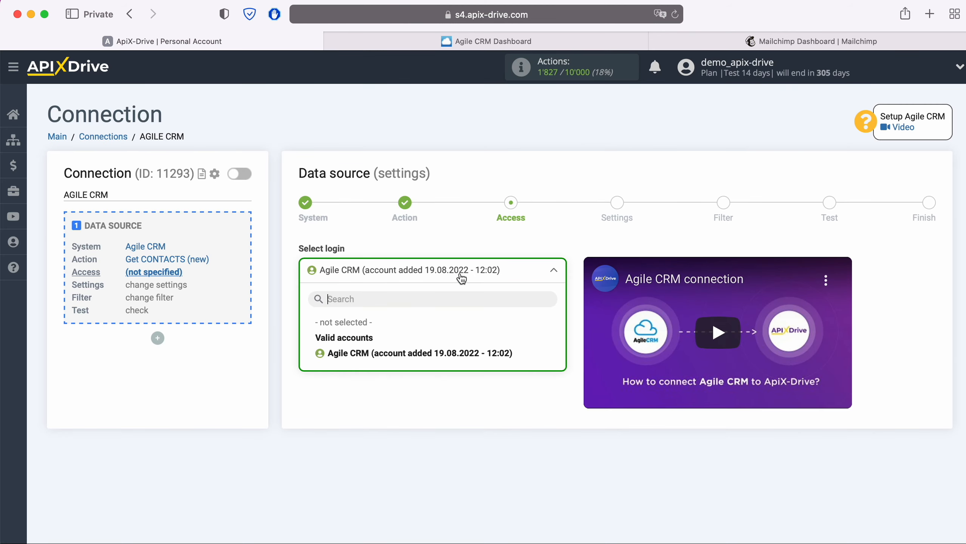
left_click(455, 348)
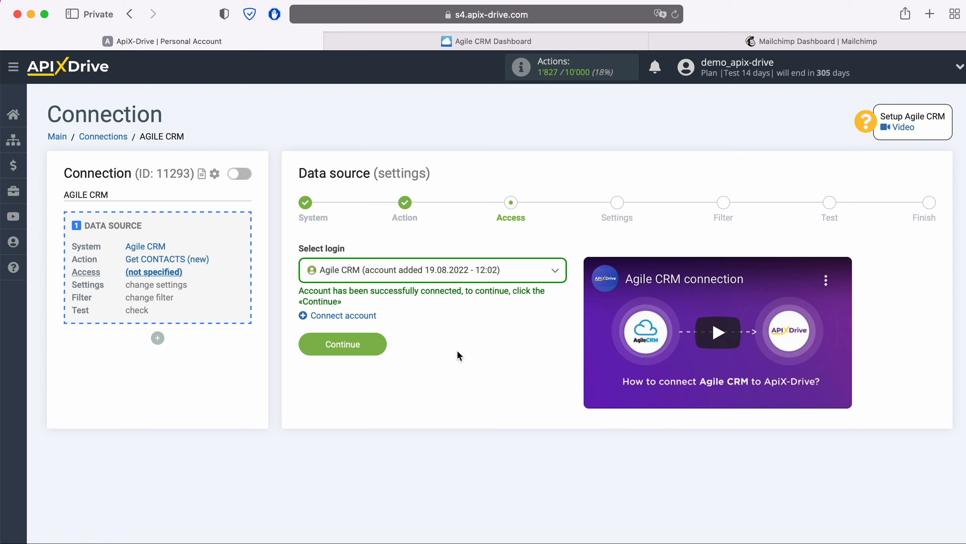
left_click(380, 342)
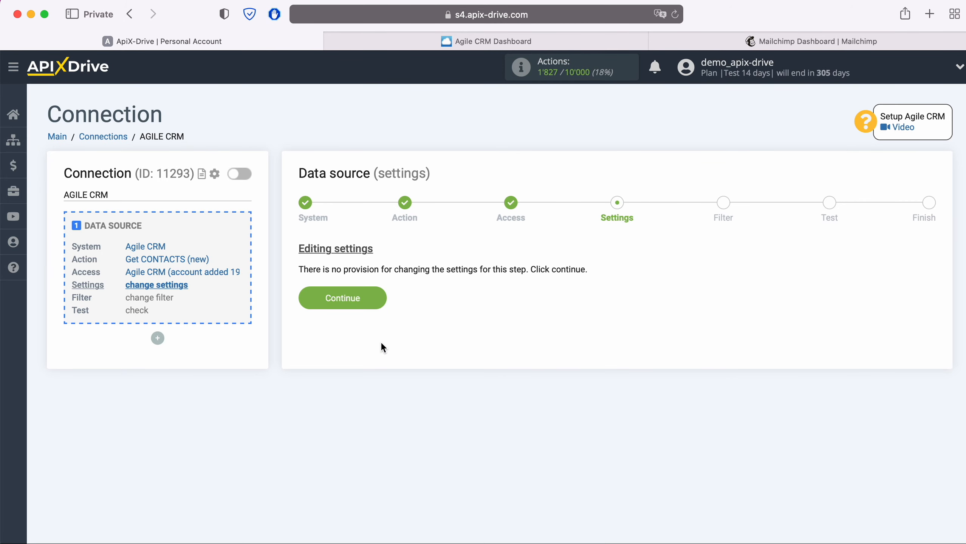
Skip filtering, review the sample Agile CRM contact data, and finish the data source setup
left_click(381, 301)
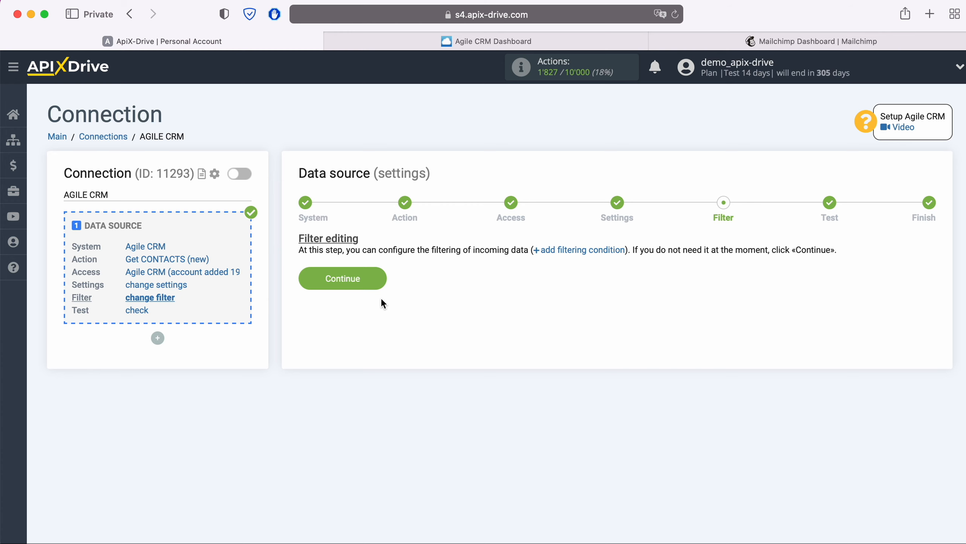
left_click(381, 278)
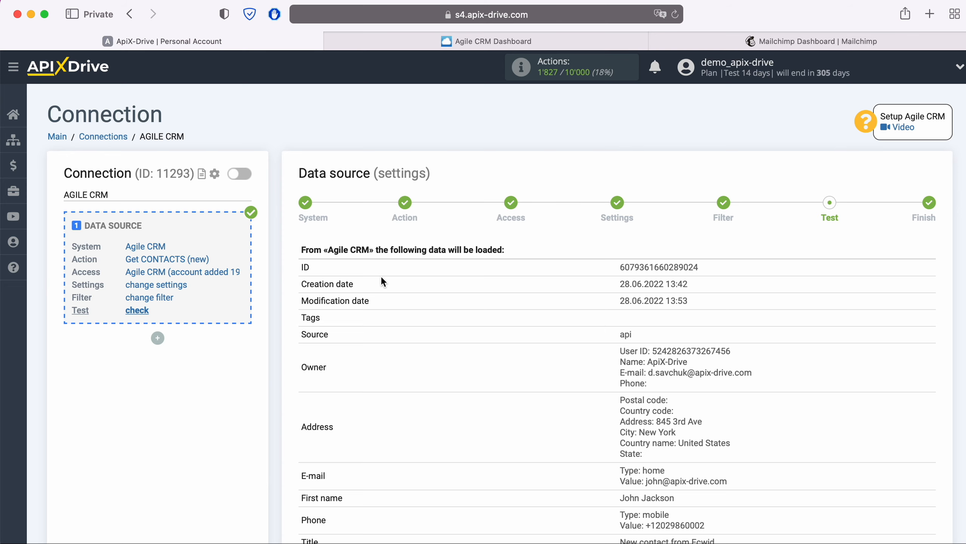
scroll(382, 282, "down", 3)
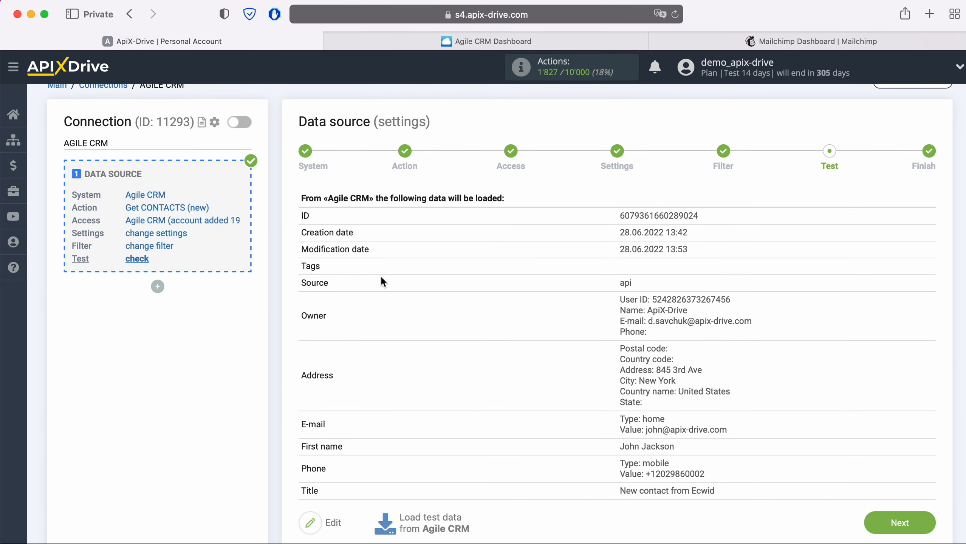
left_click(915, 522)
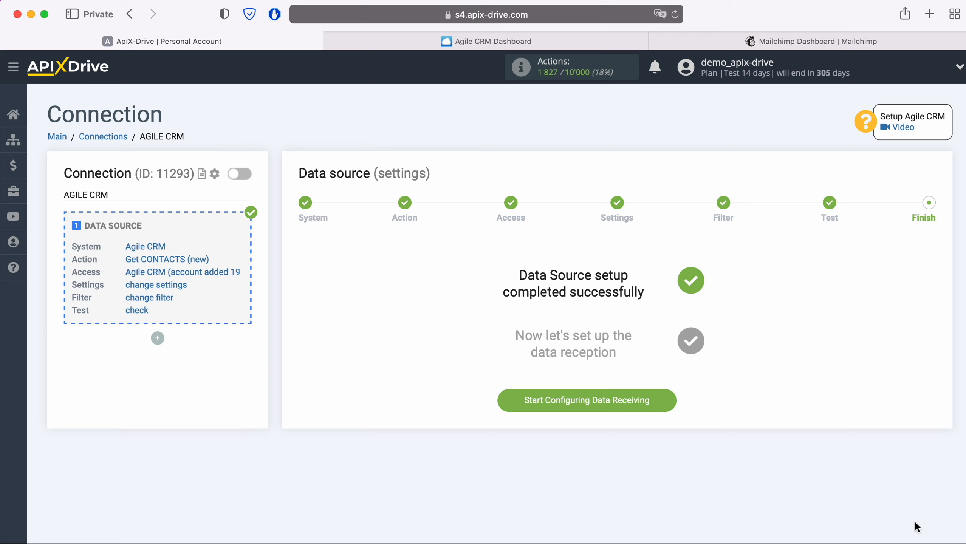
Start configuring data receiving and choose Mailchimp as the destination system
left_click(669, 396)
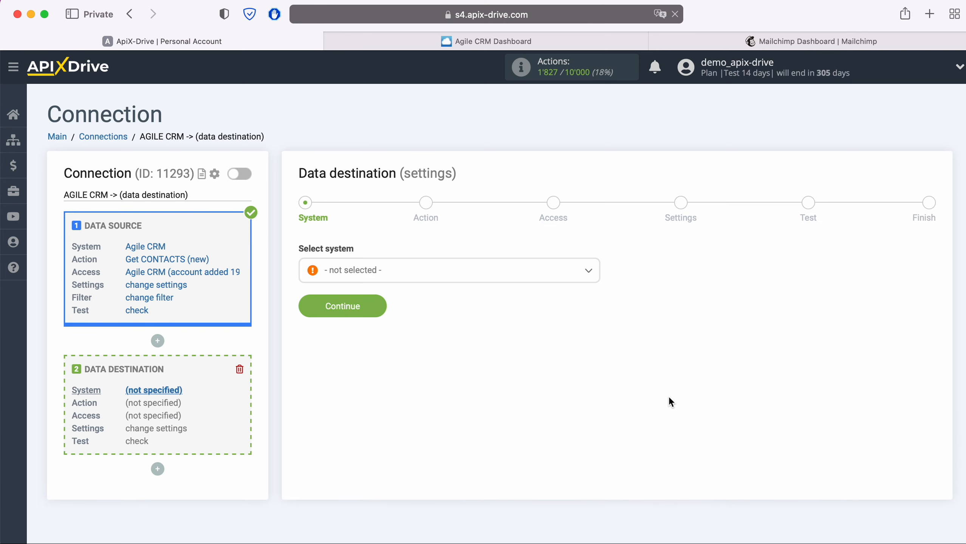
left_click(480, 271)
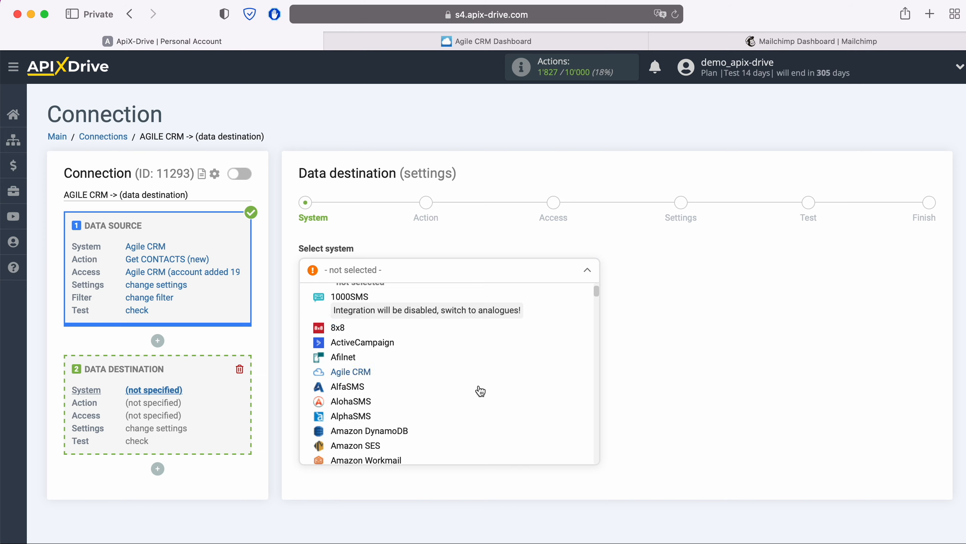
scroll(480, 391, "down", 12)
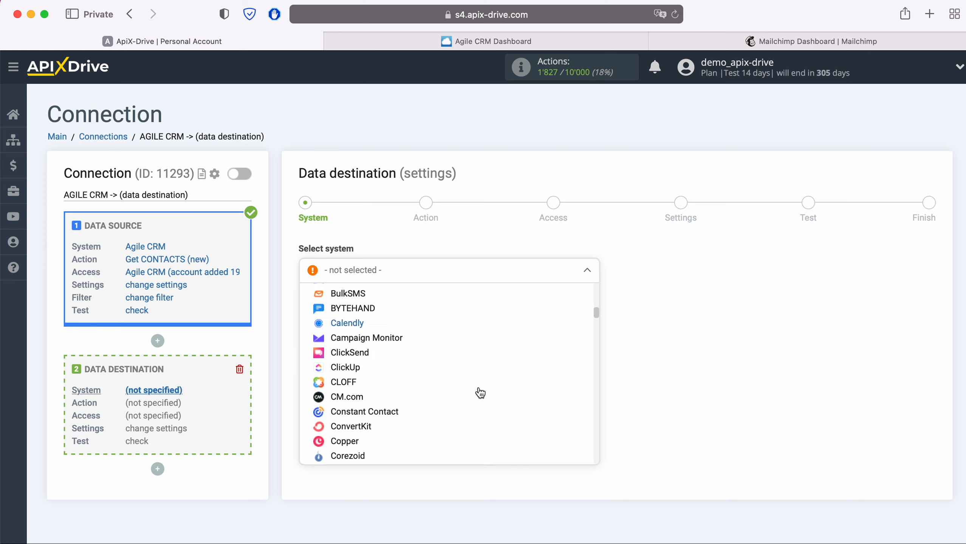
scroll(480, 392, "down", 10)
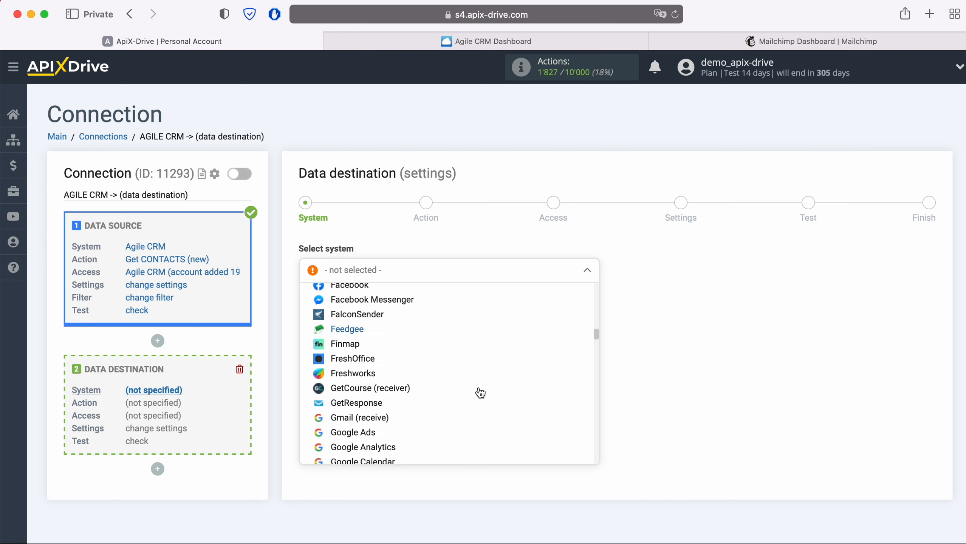
scroll(480, 392, "down", 10)
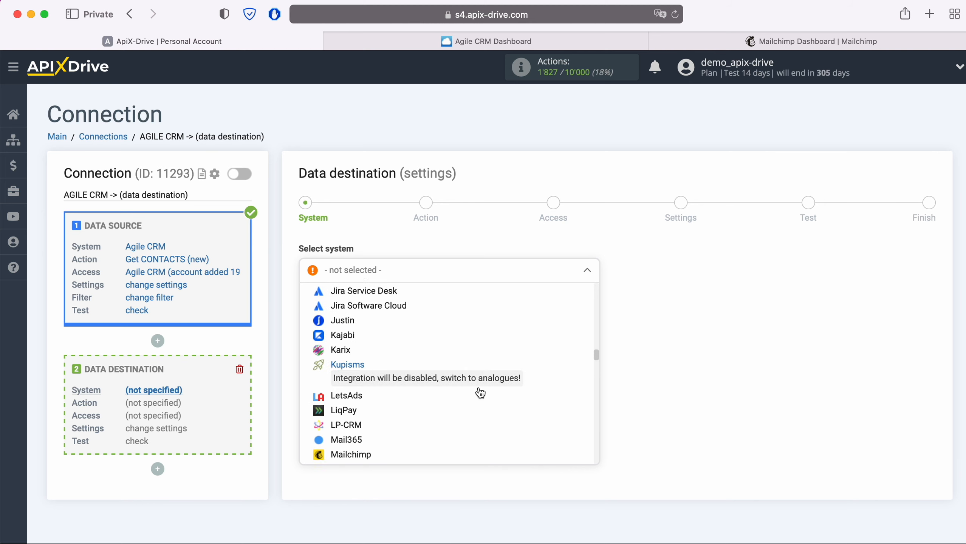
scroll(480, 392, "down", 4)
left_click(366, 387)
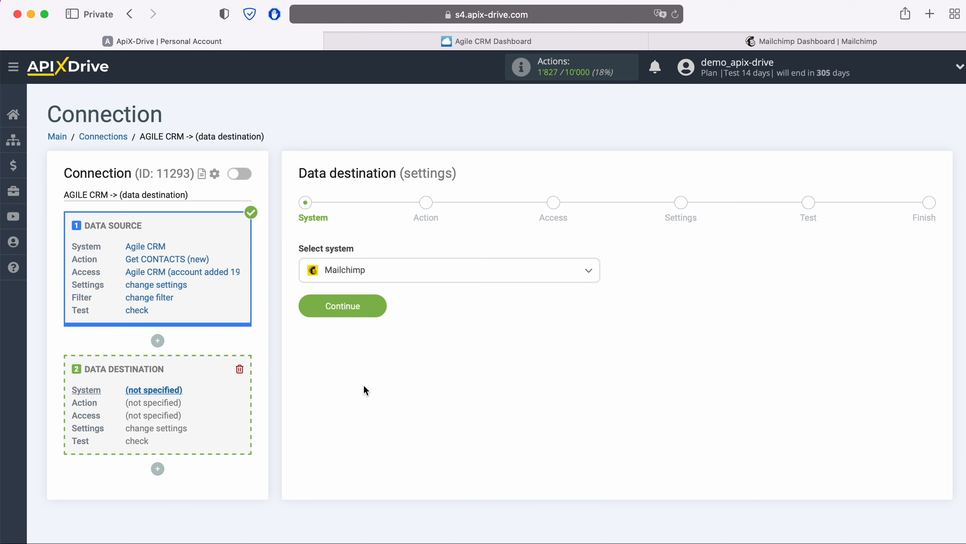
left_click(382, 310)
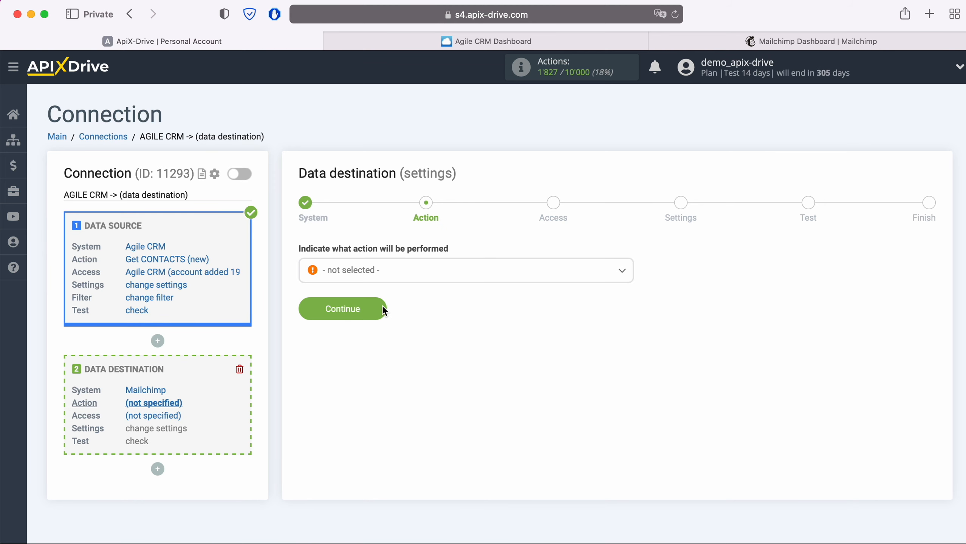
Choose the Add CONTACT action and begin connecting a Mailchimp account
left_click(402, 274)
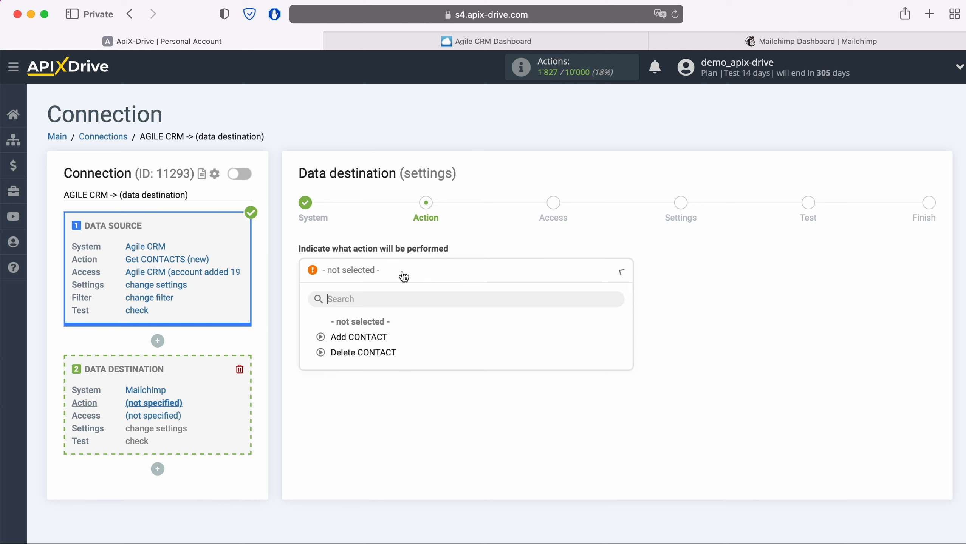
left_click(369, 337)
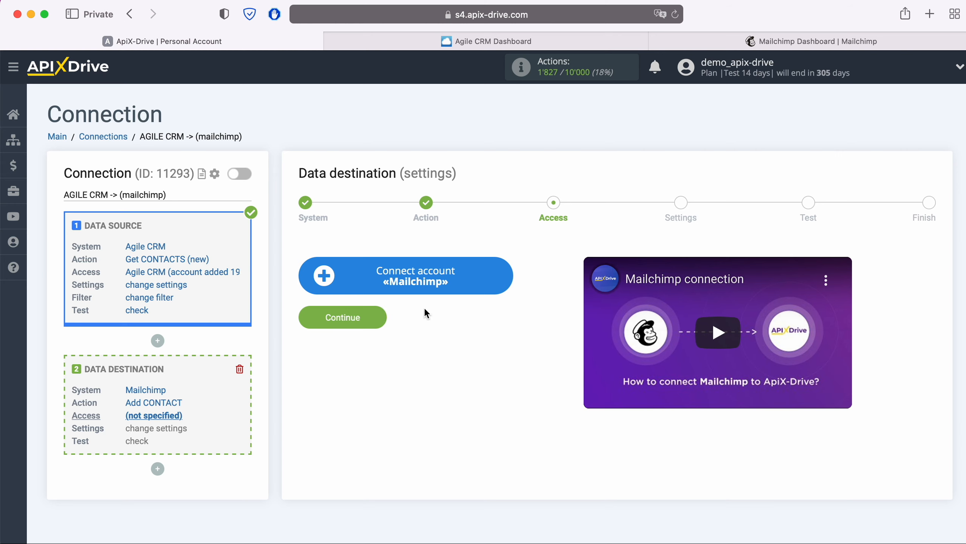
left_click(504, 281)
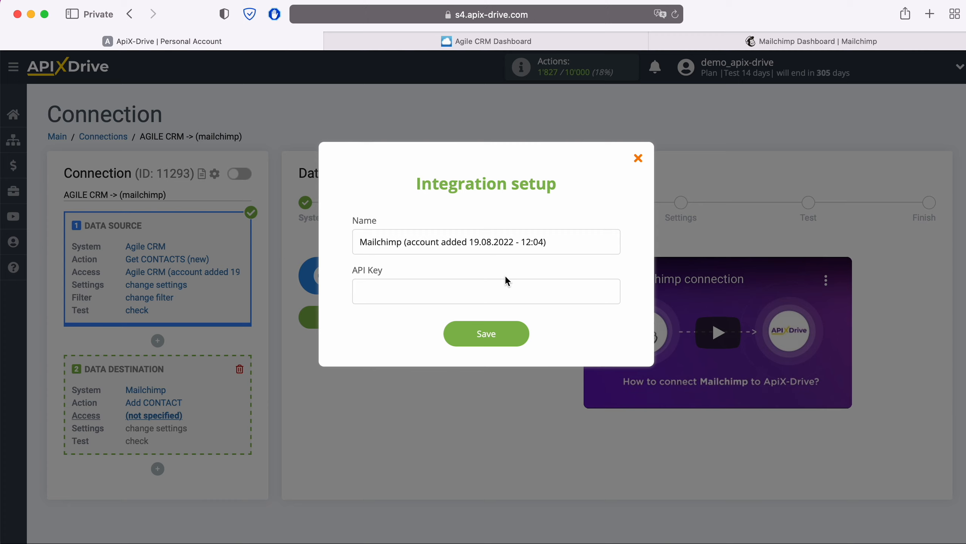
left_click(752, 40)
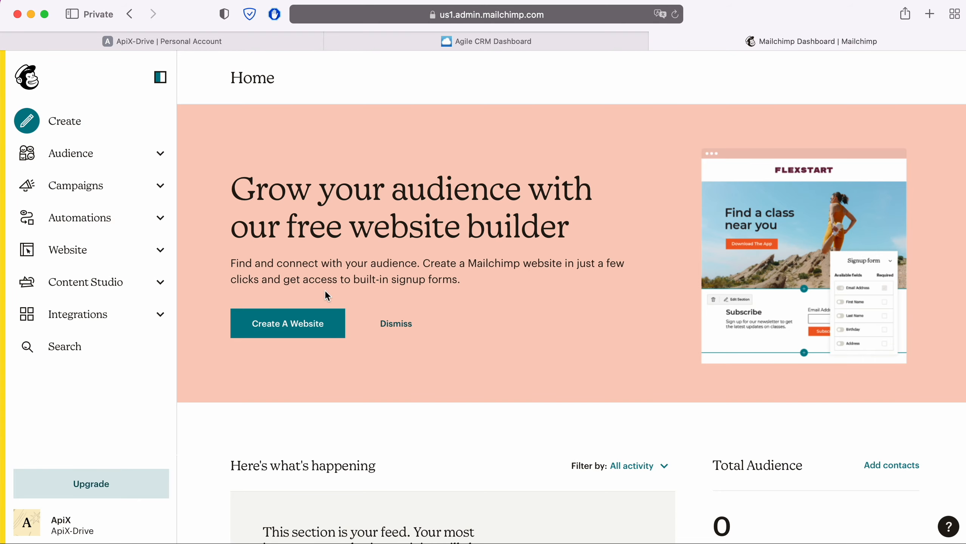
In Mailchimp, go to Profile > Extras > API keys
left_click(53, 514)
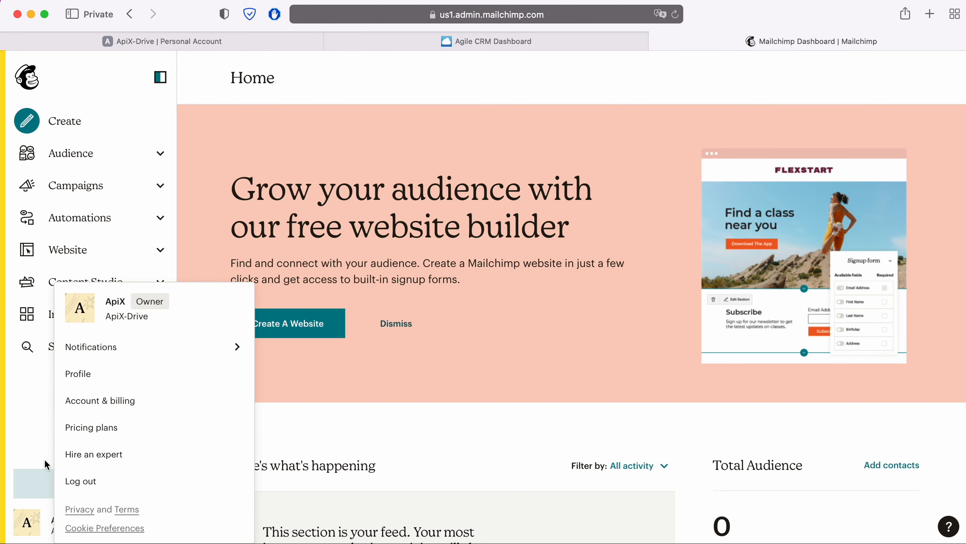
left_click(78, 374)
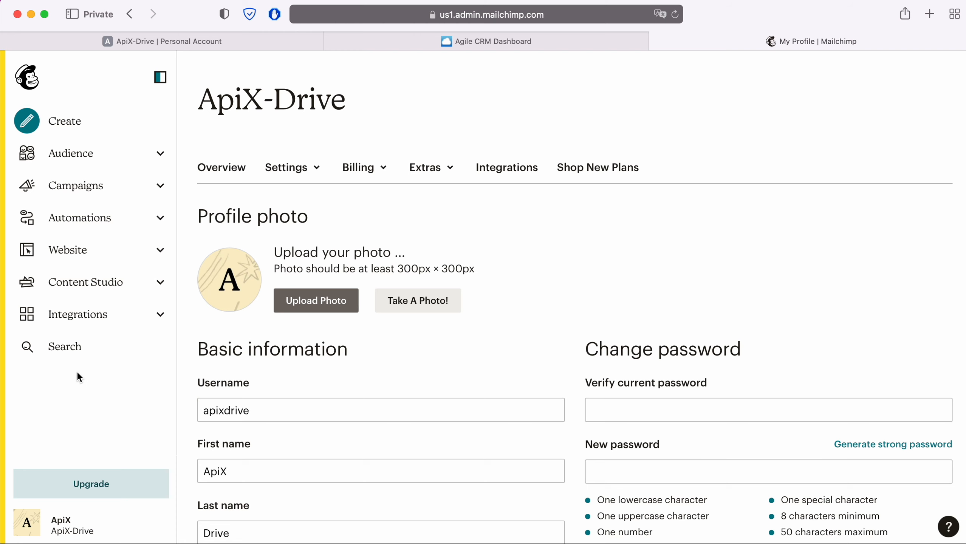
left_click(444, 174)
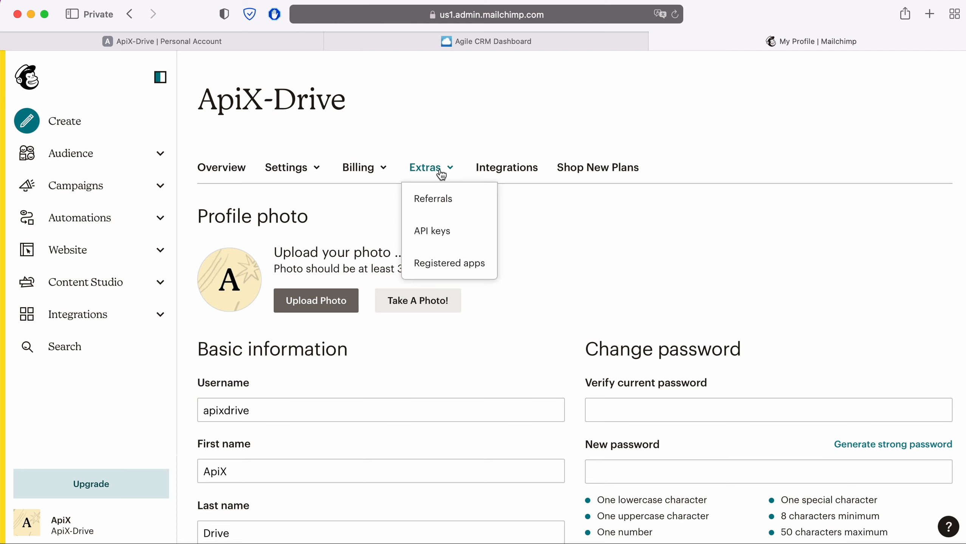
left_click(445, 228)
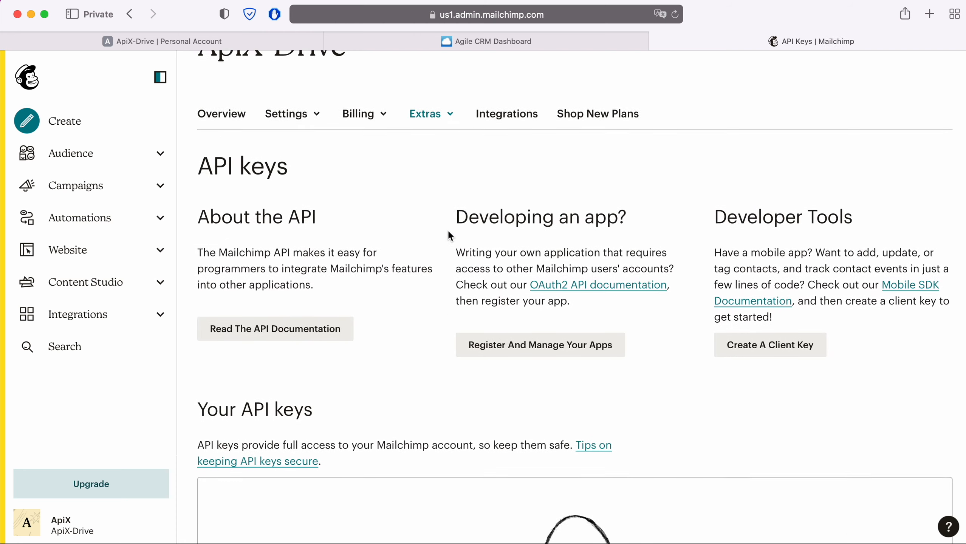
scroll(447, 230, "down", 4)
scroll(447, 230, "down", 4)
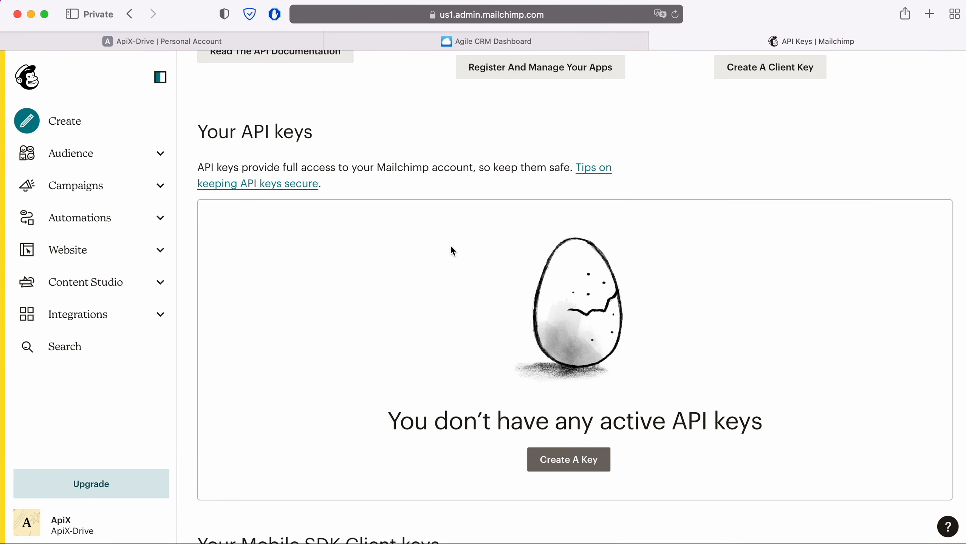
Create a new API key and copy it for ApiX-Drive
left_click(565, 462)
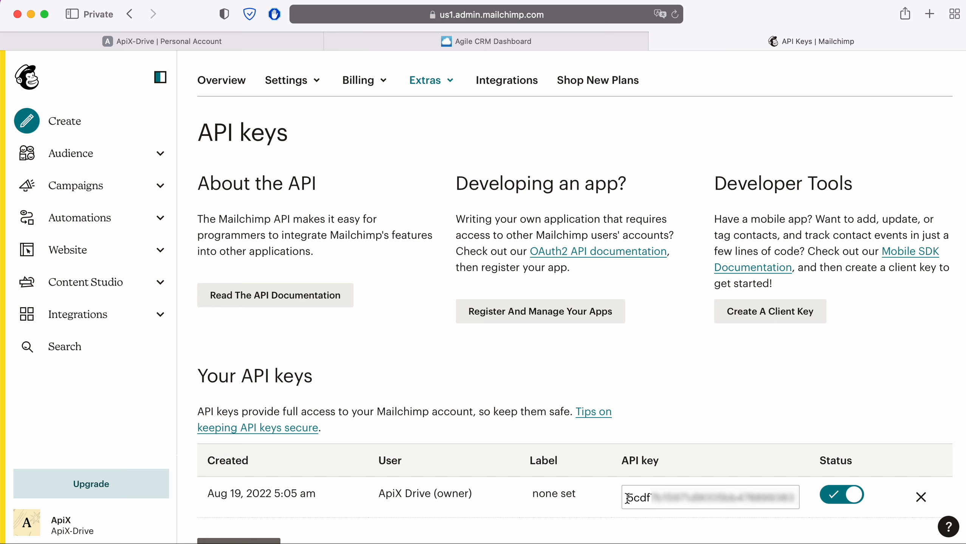
left_click_drag(626, 497, 805, 497)
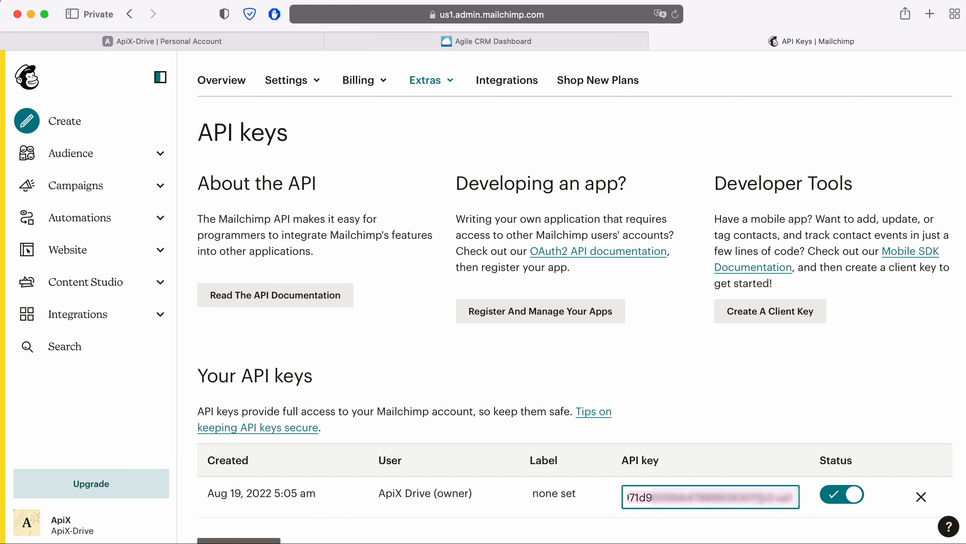
right_click(805, 498)
left_click(773, 466)
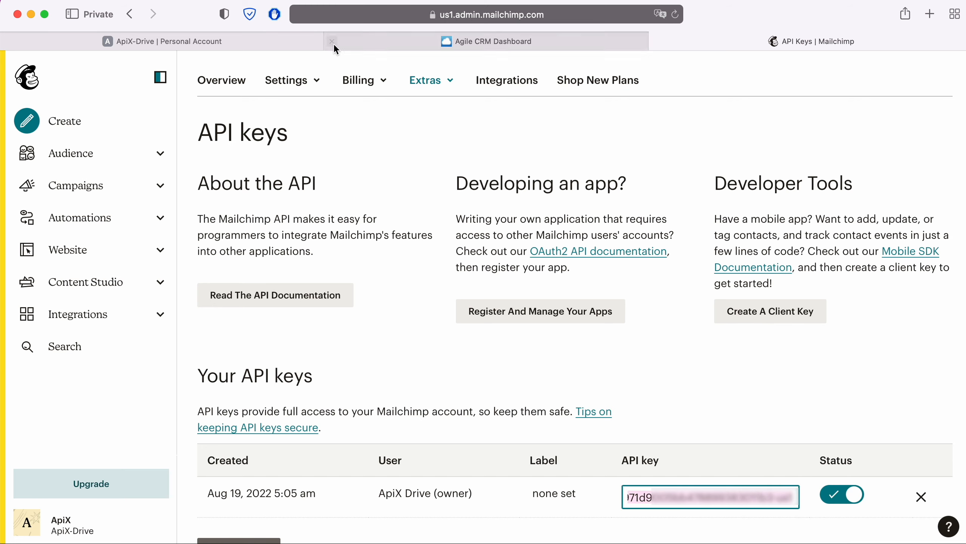
left_click(303, 40)
Paste the Mailchimp API key, save the account, select it as login, and continue
right_click(374, 289)
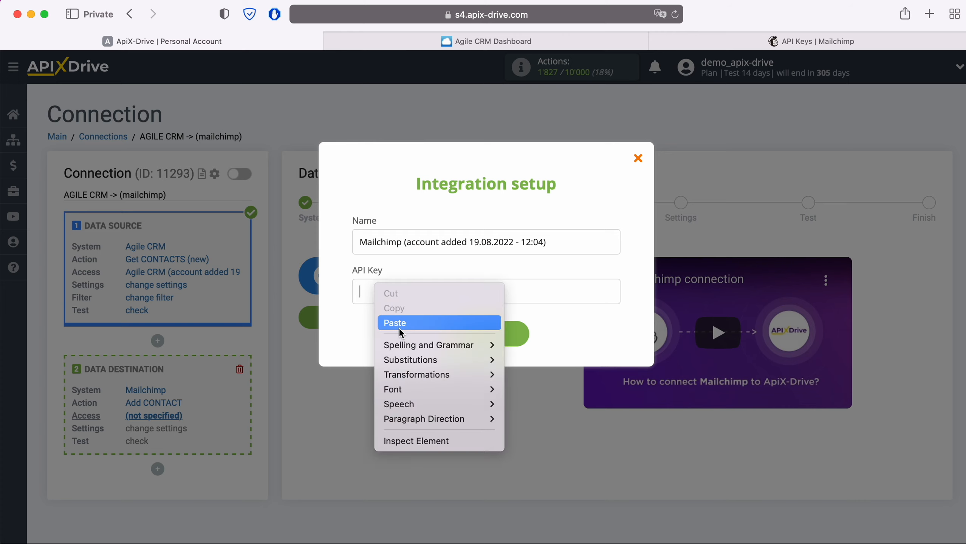
left_click(398, 323)
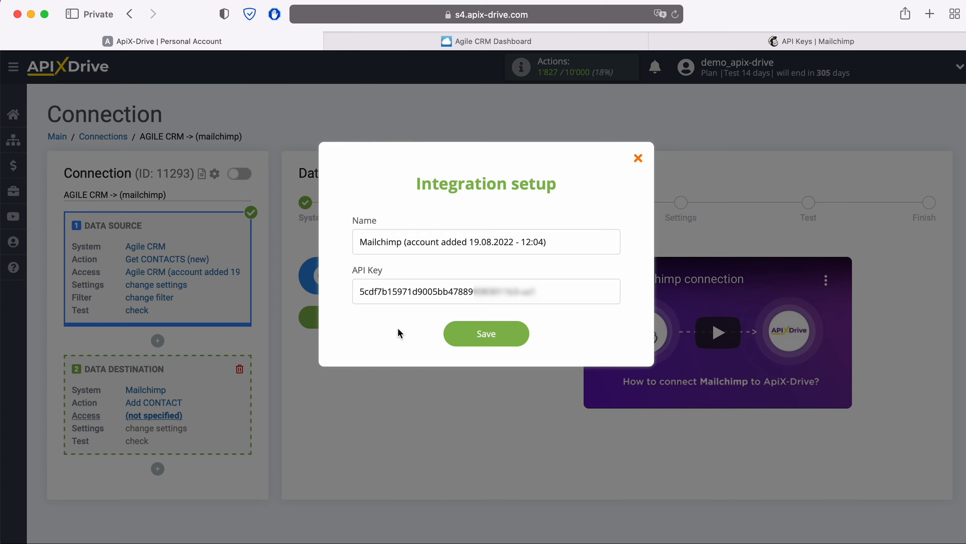
left_click(524, 334)
left_click(510, 275)
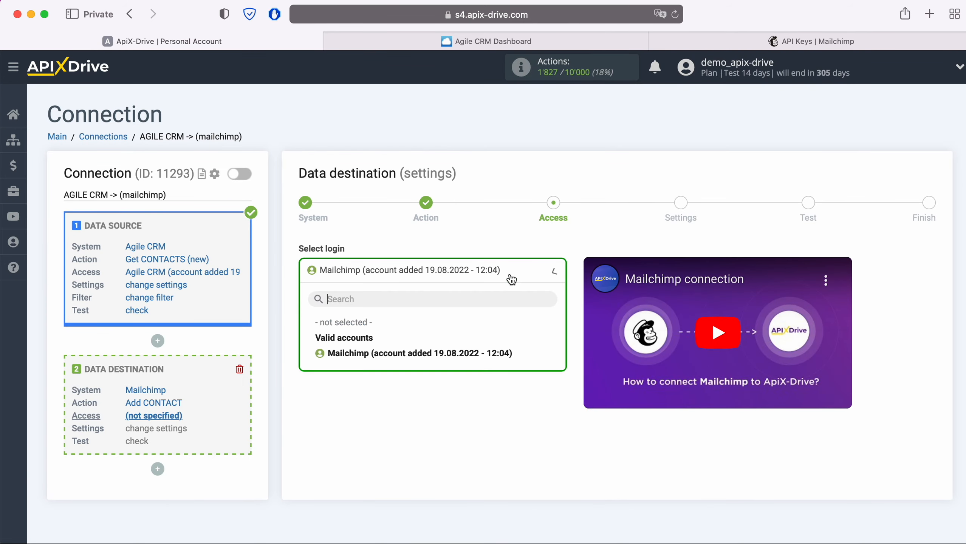
left_click(461, 352)
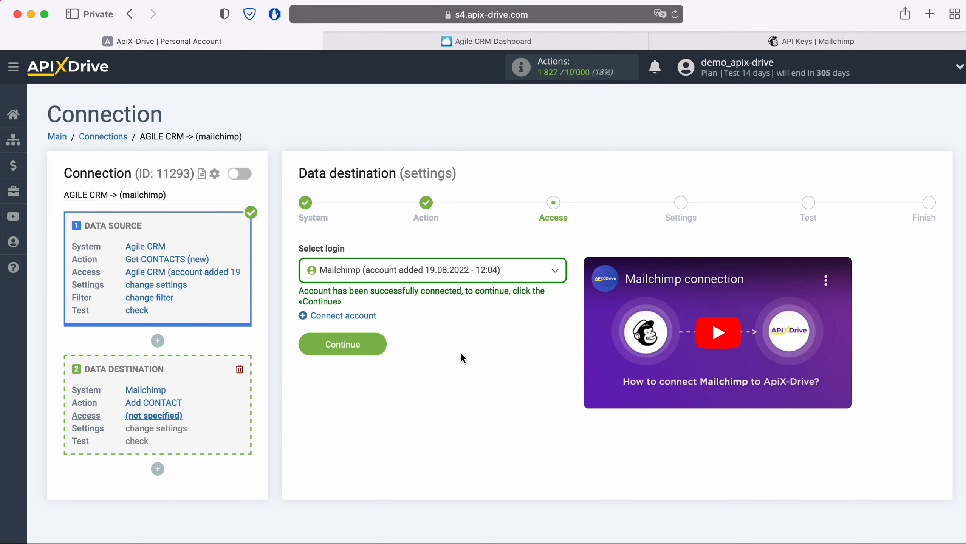
left_click(380, 343)
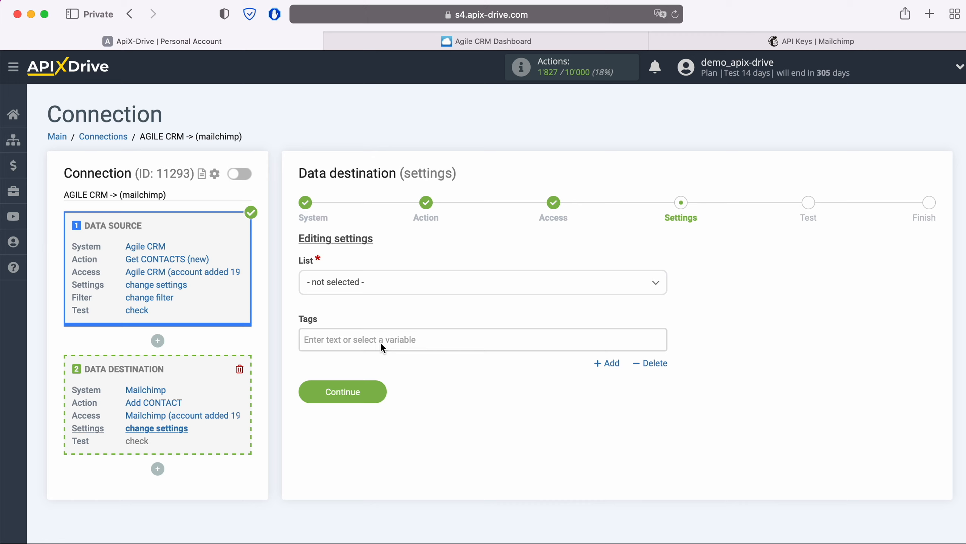
Choose the ApiX-Drive audience list and map the Agile CRM contact e-mail to E-mail
left_click(381, 285)
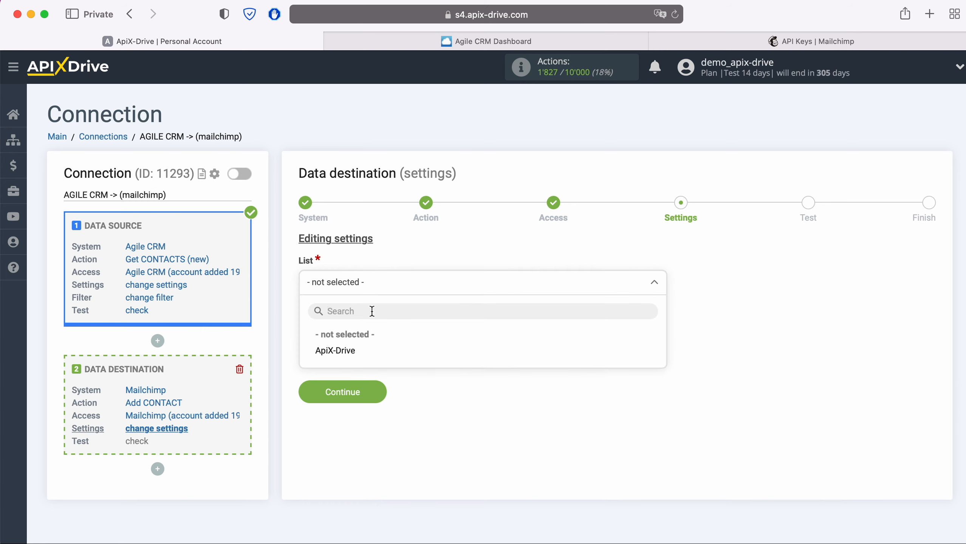
left_click(353, 352)
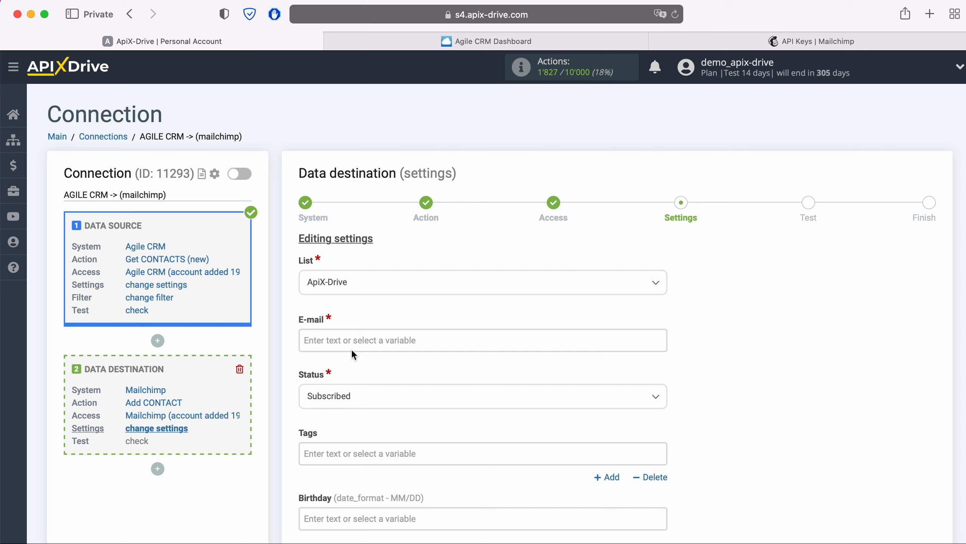
left_click(345, 342)
scroll(365, 343, "down", 5)
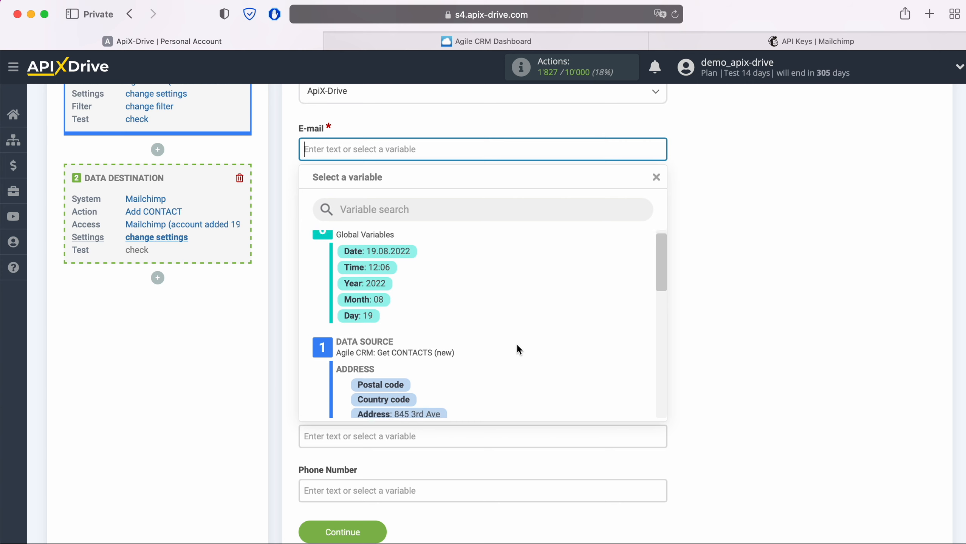
scroll(517, 349, "down", 3)
scroll(516, 350, "down", 2)
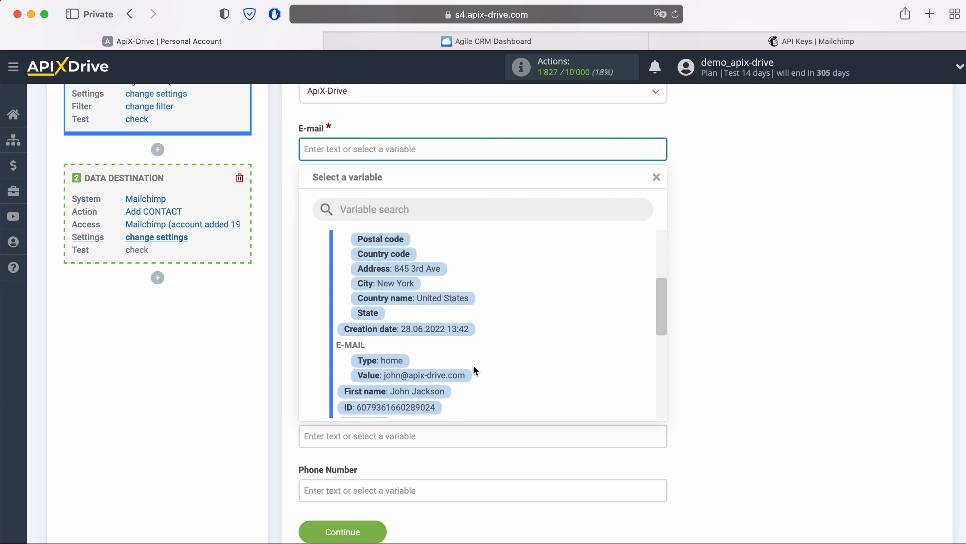
left_click(463, 373)
Map the Agile CRM first name variable to the First Name field
left_click(442, 381)
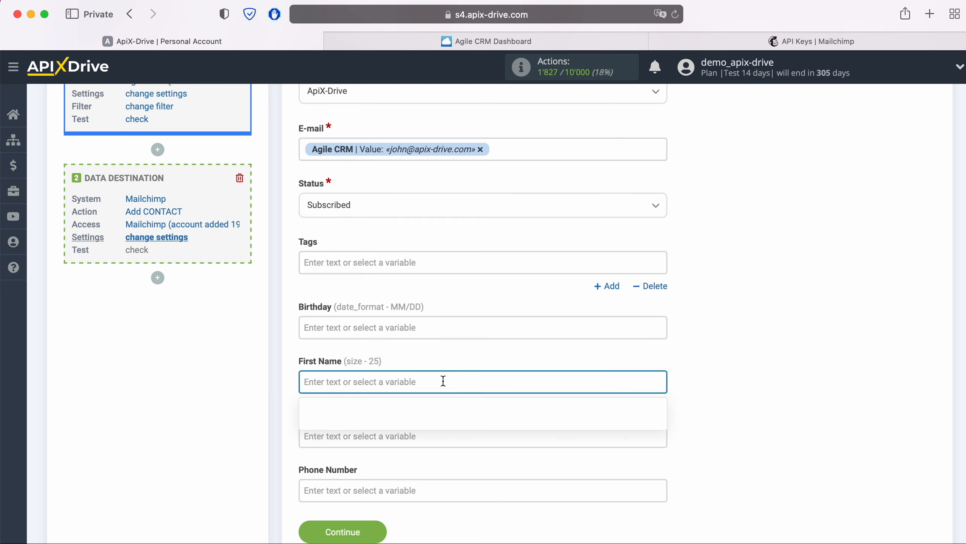
scroll(443, 381, "down", 8)
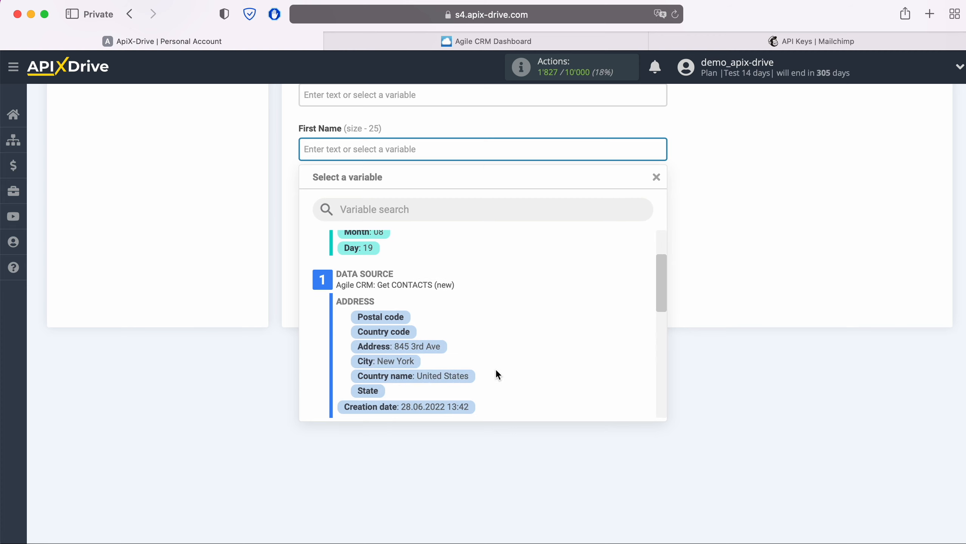
scroll(507, 368, "down", 3)
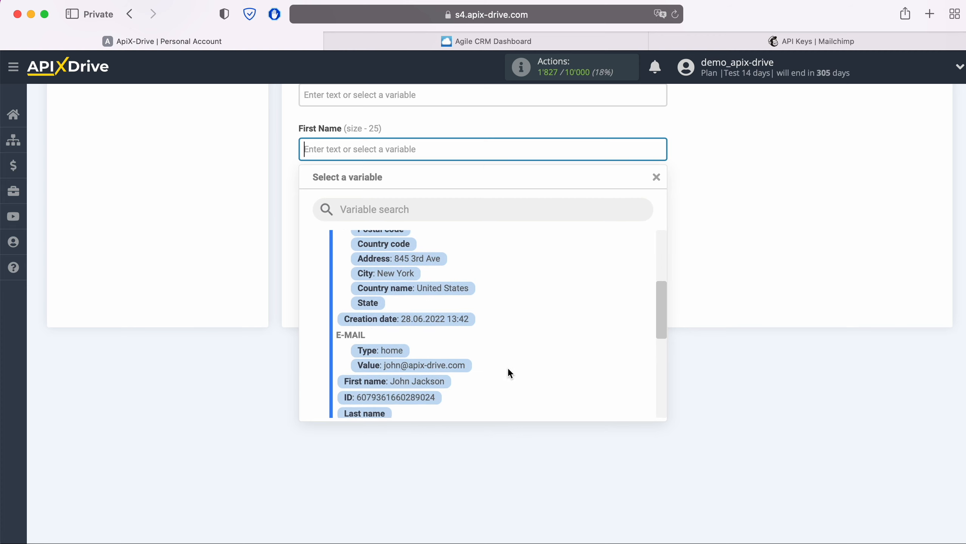
scroll(509, 373, "down", 1)
left_click(439, 358)
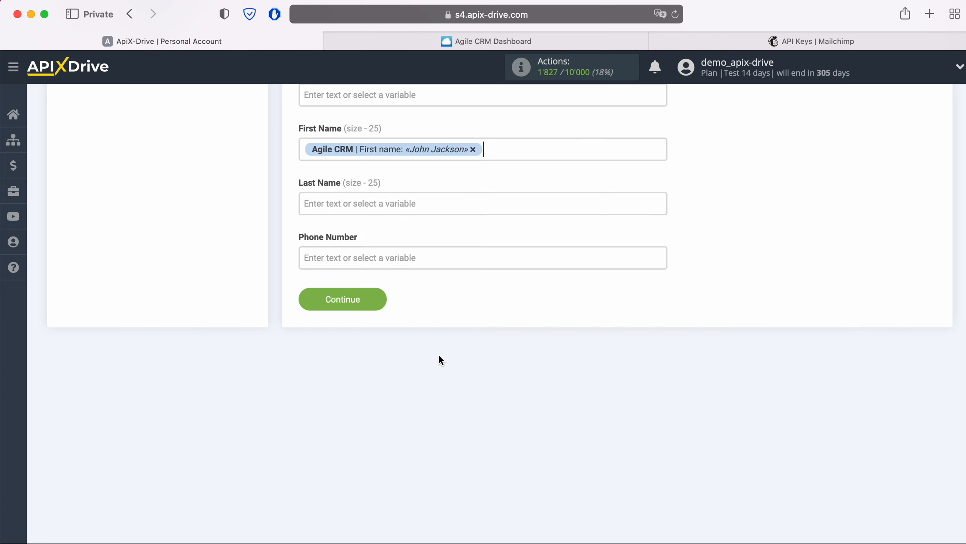
Map the contact's phone value to Phone Number and save the mapping to reach the test preview
left_click(416, 259)
scroll(512, 383, "down", 1)
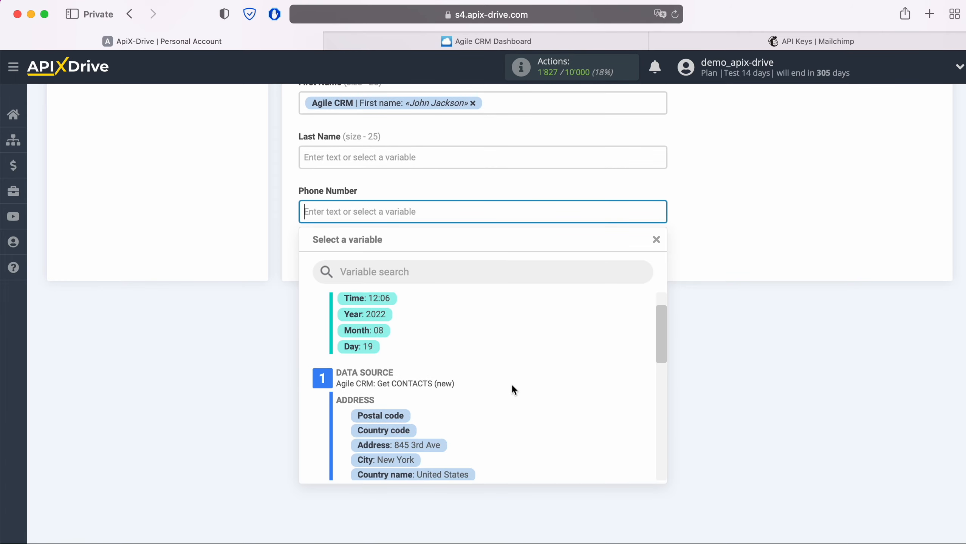
scroll(511, 383, "down", 5)
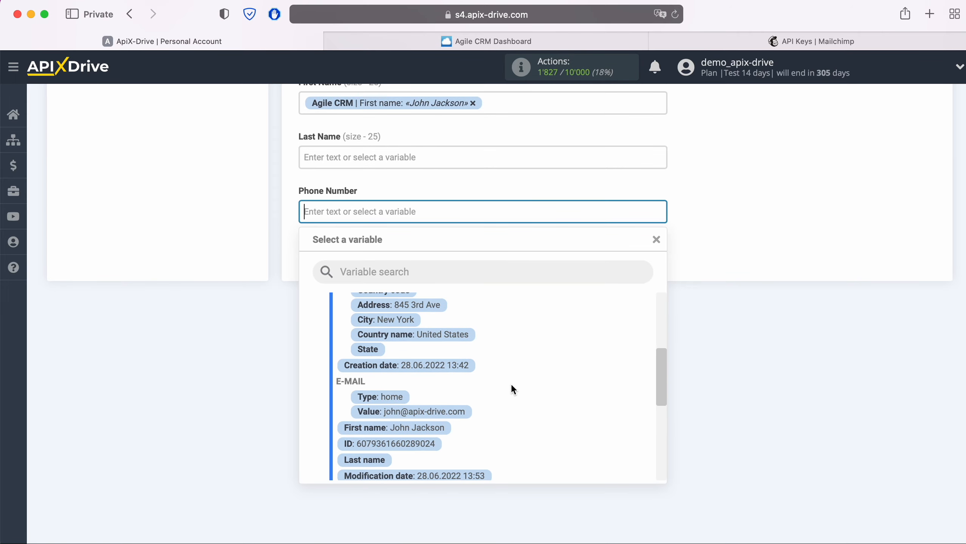
scroll(510, 383, "down", 4)
scroll(511, 383, "down", 3)
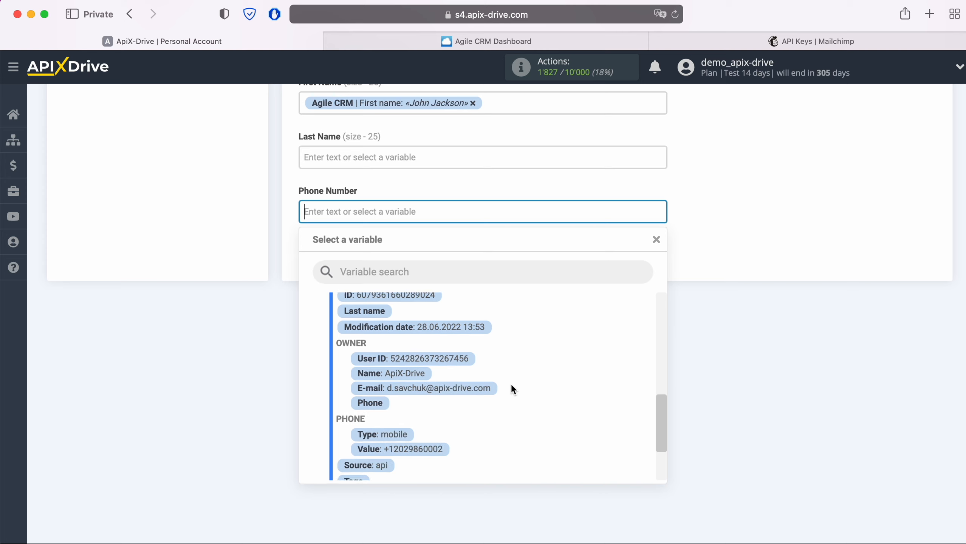
scroll(511, 383, "down", 1)
left_click(431, 432)
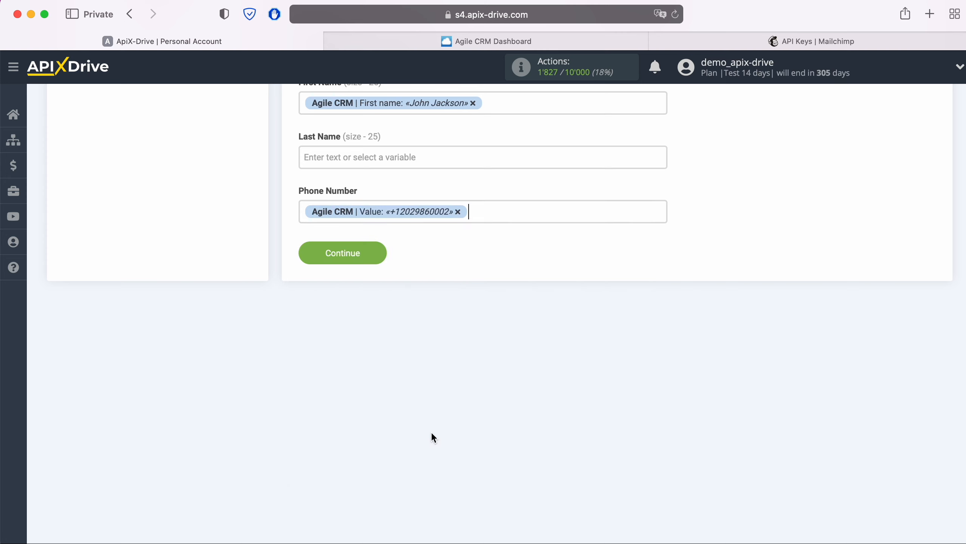
left_click(380, 253)
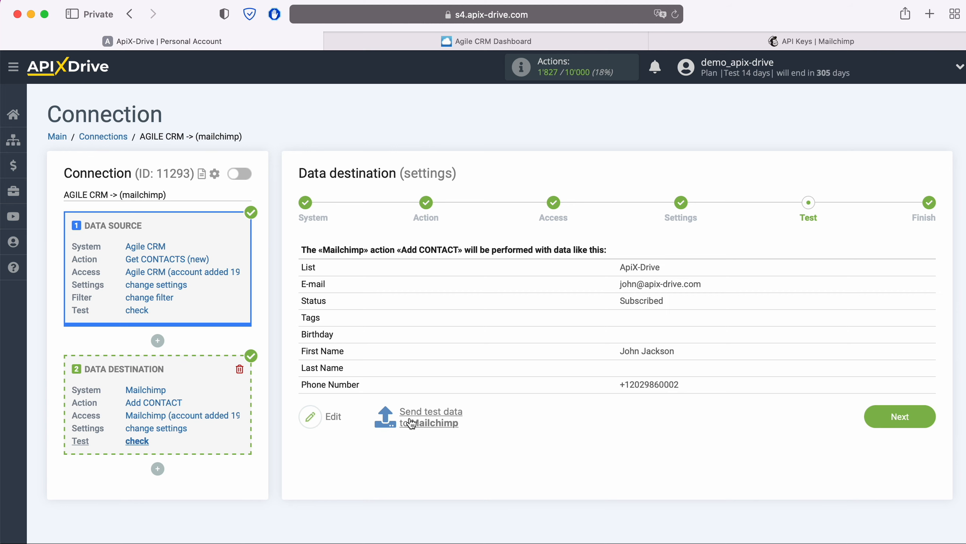
Send test contact data to Mailchimp, then go to the Mailchimp dashboard
left_click(429, 411)
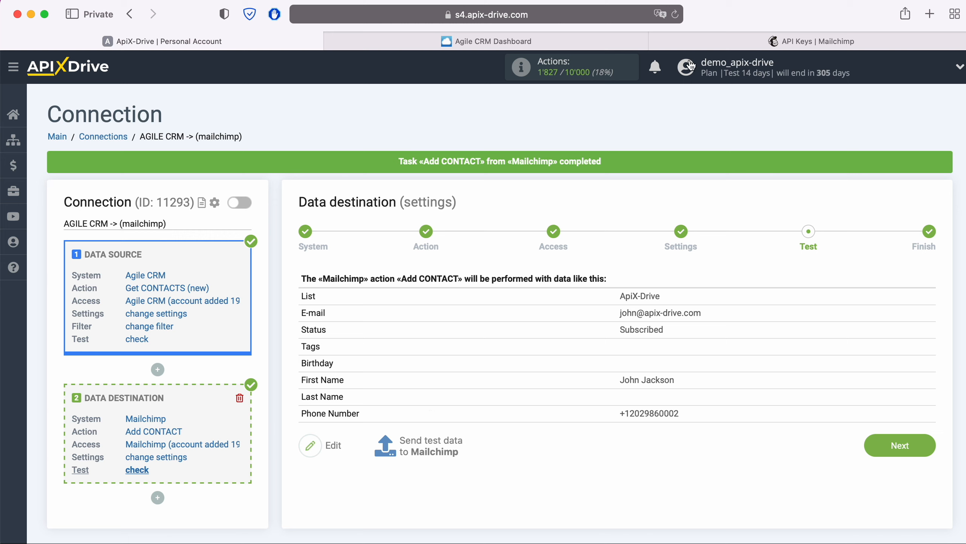
left_click(685, 38)
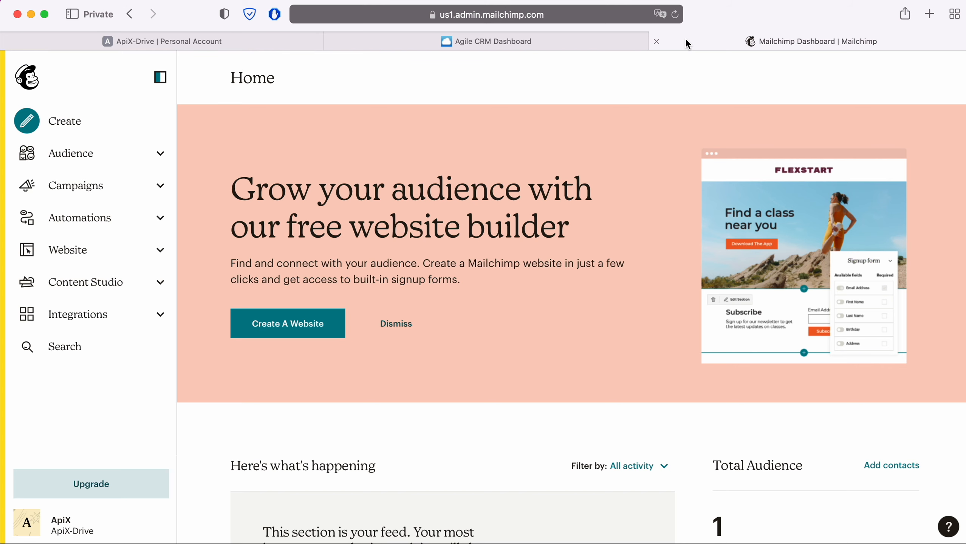
Check the new test contact in Audience > All contacts, then return to ApiX-Drive
left_click(129, 153)
left_click(95, 201)
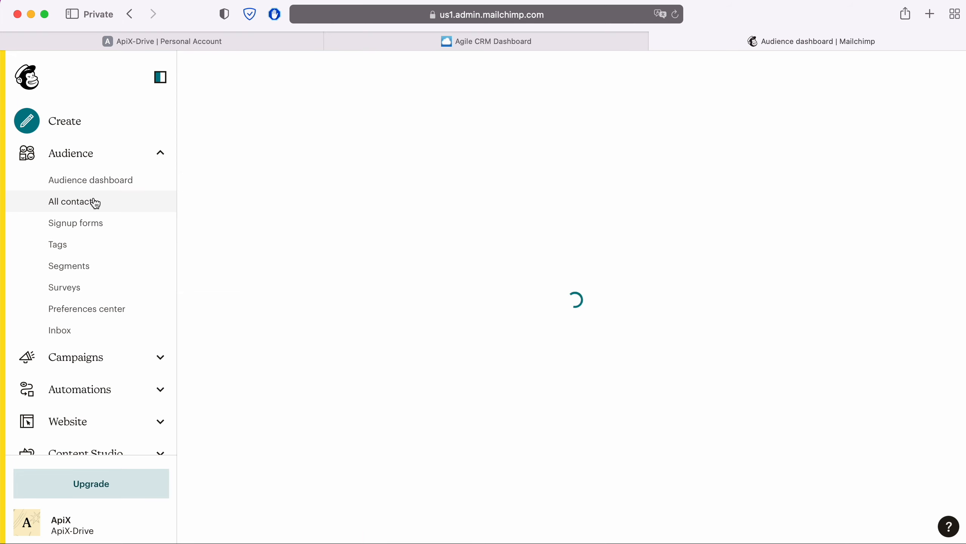
left_click(359, 448)
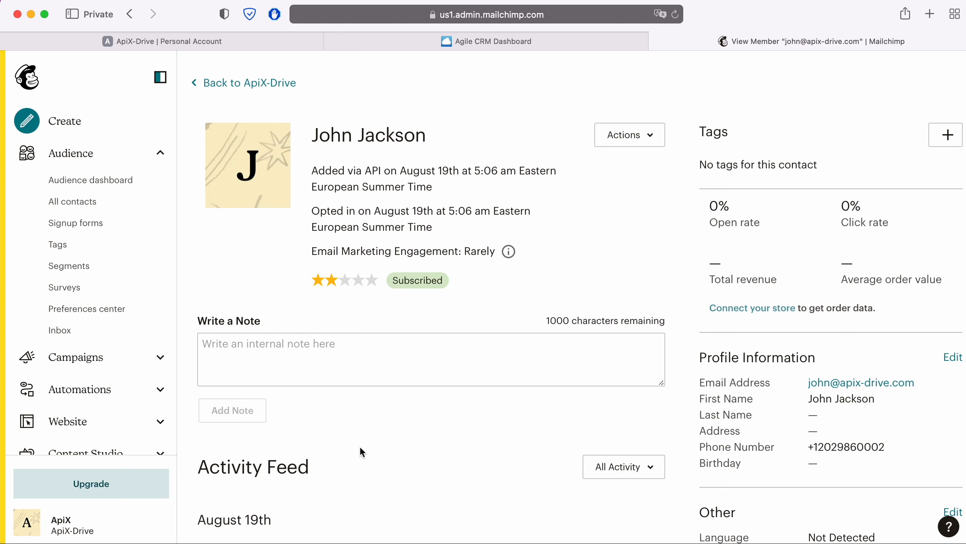
left_click(249, 42)
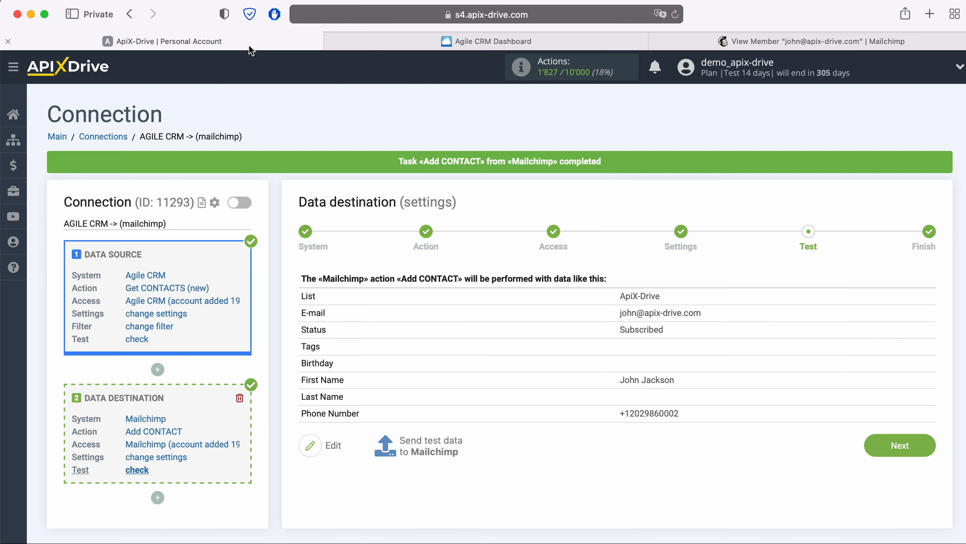
Finish the connection setup and enable automatic updates
left_click(927, 442)
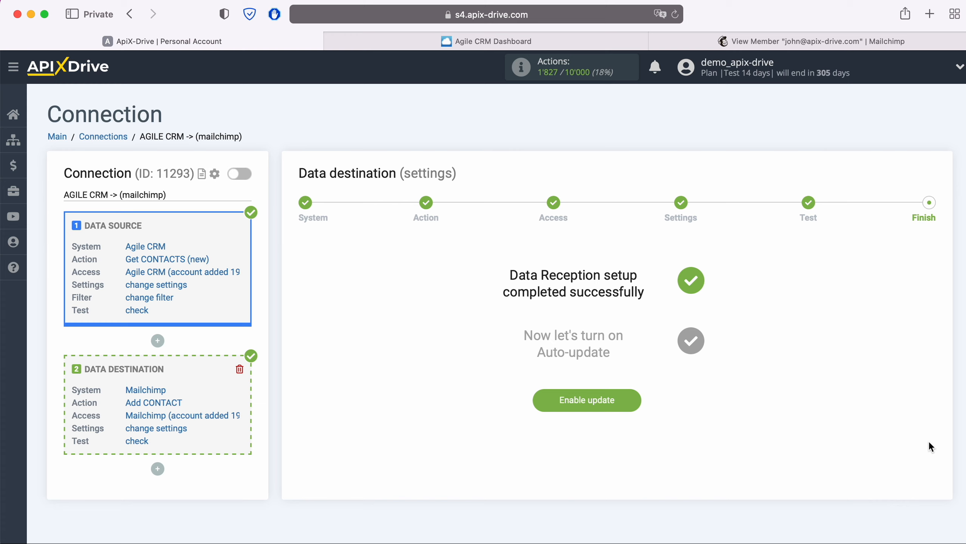
left_click(633, 398)
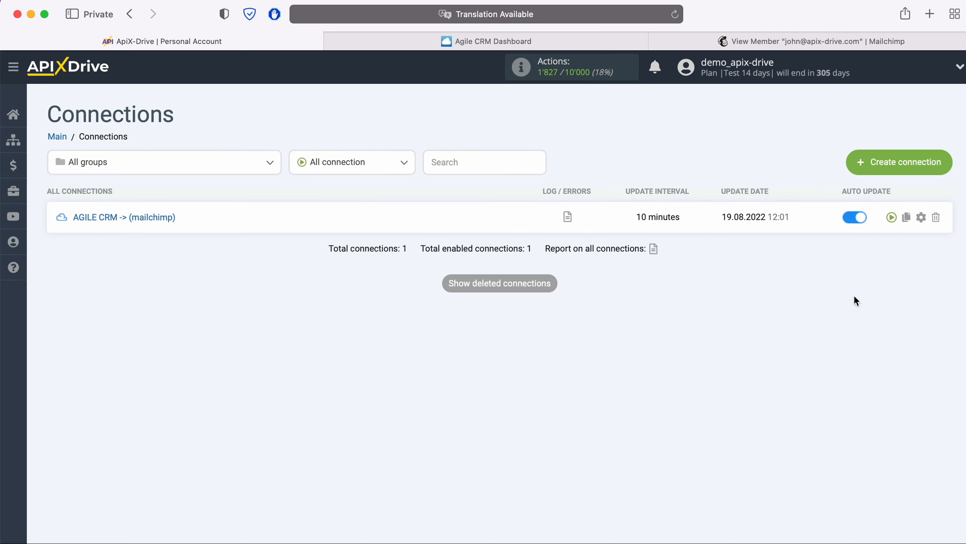
Change the AGILE CRM -> (mailchimp) connection's update interval to 5 minutes and save
left_click(921, 217)
left_click(603, 319)
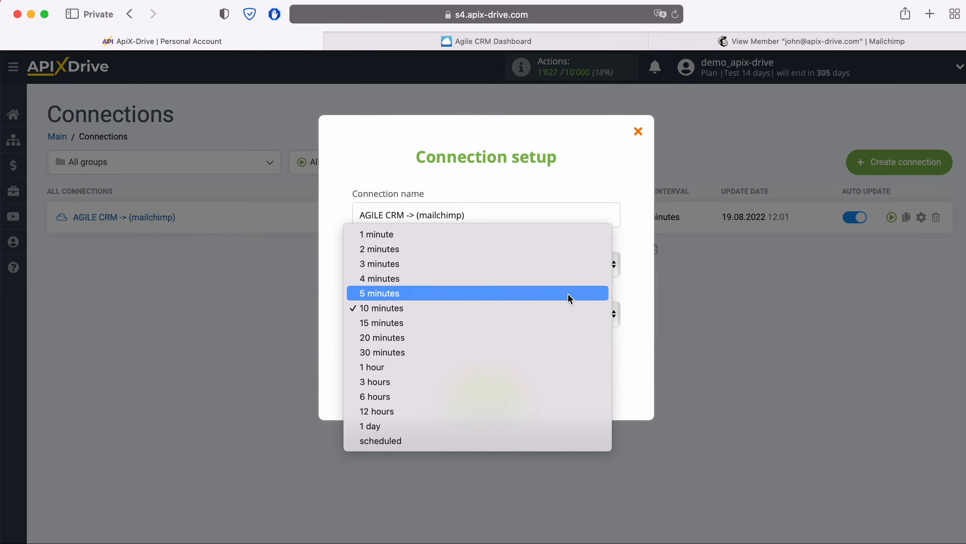
left_click(563, 292)
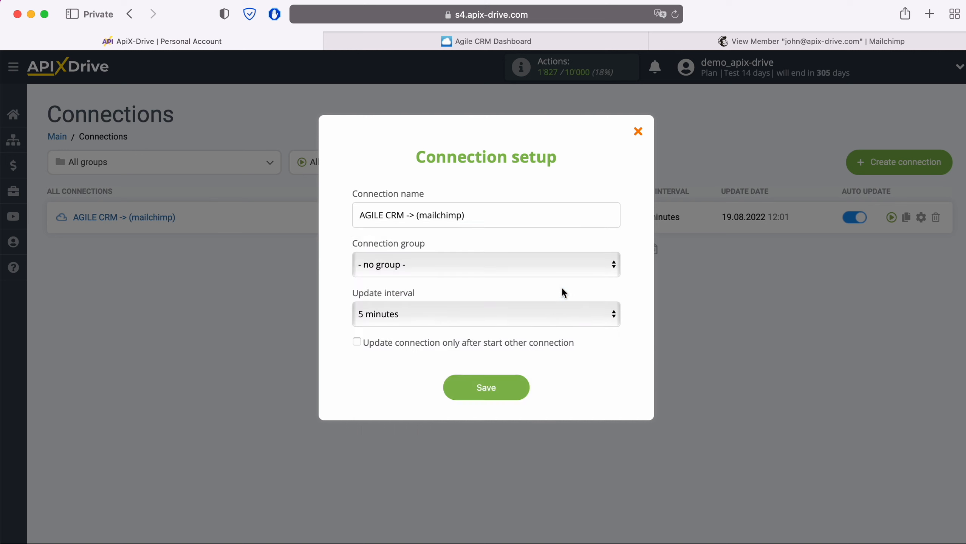
left_click(521, 386)
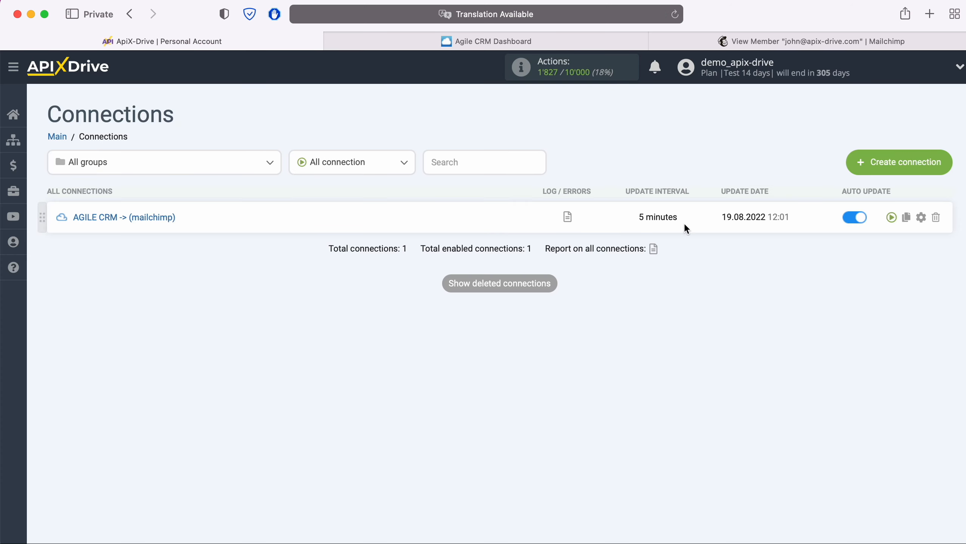